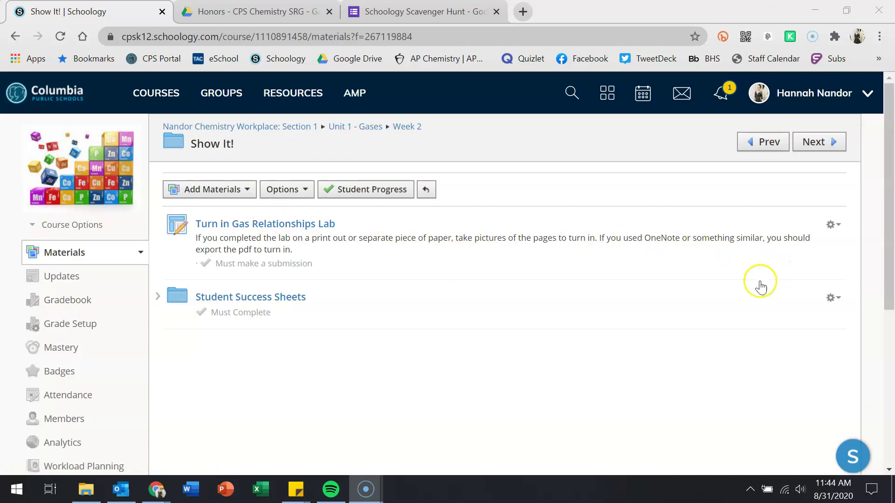
Open the Turn in Gas Relationships Lab assignment for editing and start creating a new rubric for its grading.
{"action": "left_click", "coordinate": [831, 225]}
{"action": "left_click", "coordinate": [795, 247]}
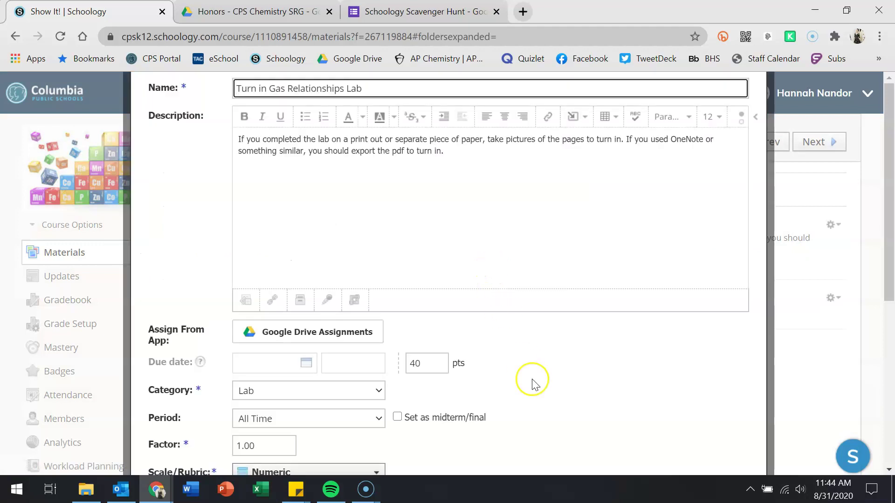
{"action": "scroll", "coordinate": [534, 384], "scroll_direction": "down", "scroll_amount": 3}
{"action": "scroll", "coordinate": [535, 385], "scroll_direction": "down", "scroll_amount": 2}
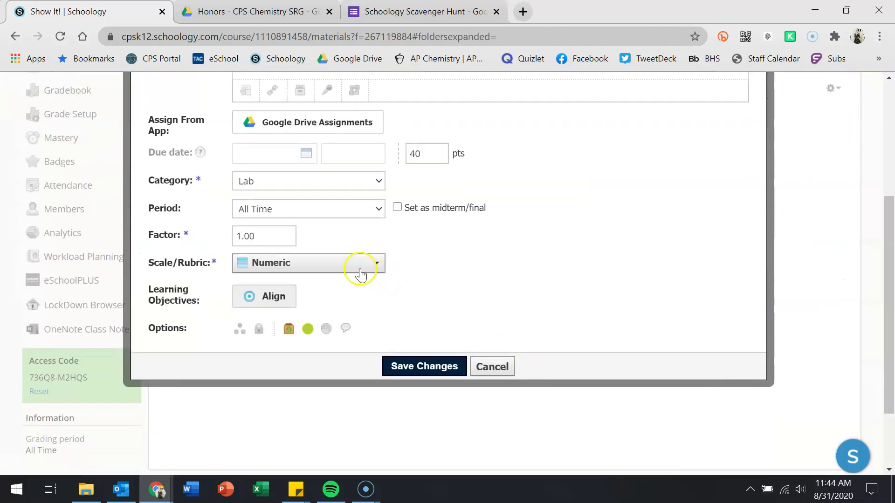
{"action": "left_click", "coordinate": [286, 268]}
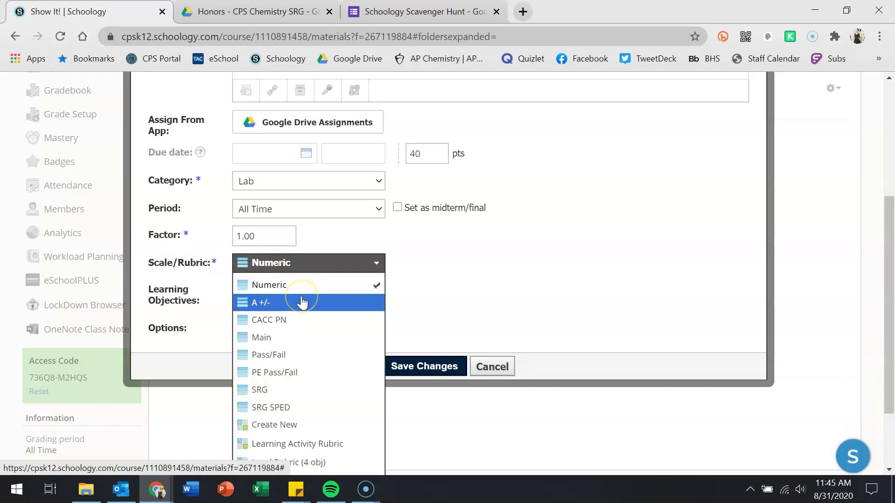
{"action": "scroll", "coordinate": [303, 303], "scroll_direction": "down", "scroll_amount": 1}
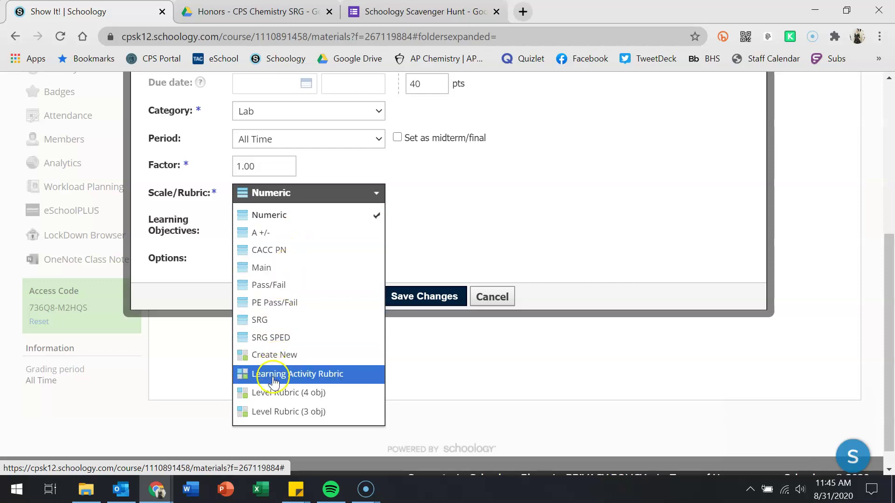
{"action": "left_click", "coordinate": [263, 360]}
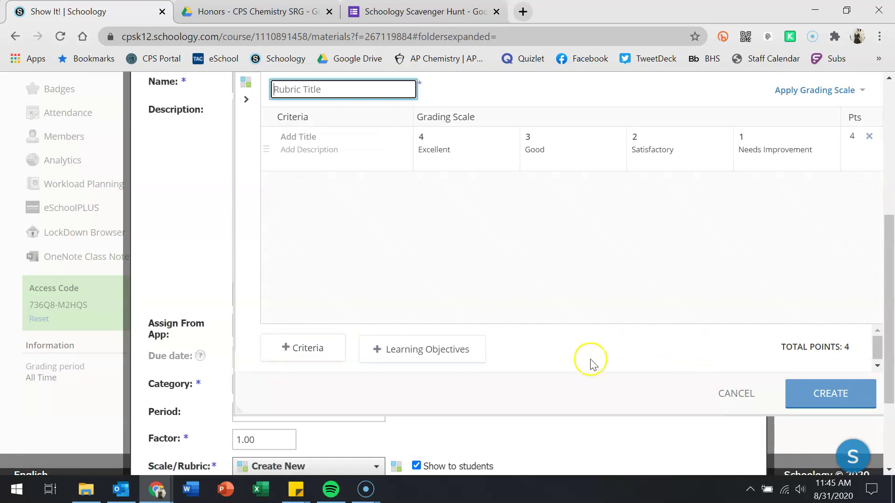
Title the rubric Test Rubric, and name its first criterion Claim with the description "A claim is a statement....".
{"action": "left_click_drag", "start_coordinate": [240, 410], "coordinate": [151, 446]}
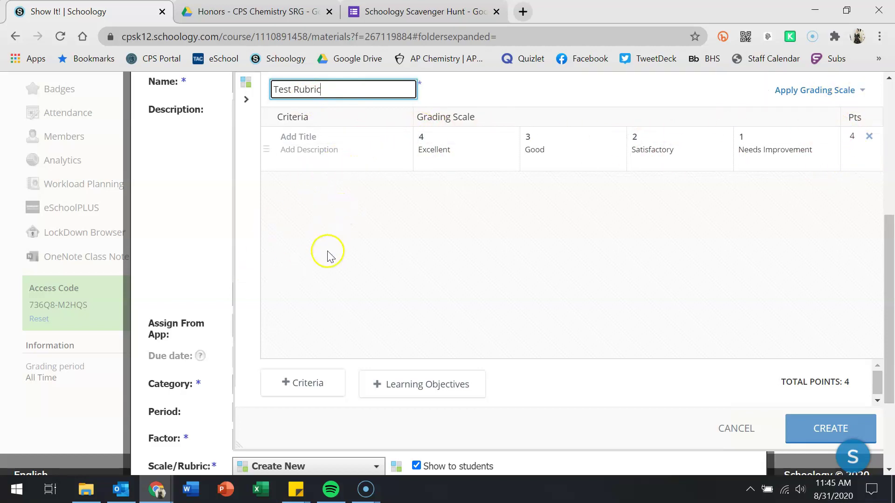
{"action": "left_click", "coordinate": [322, 138]}
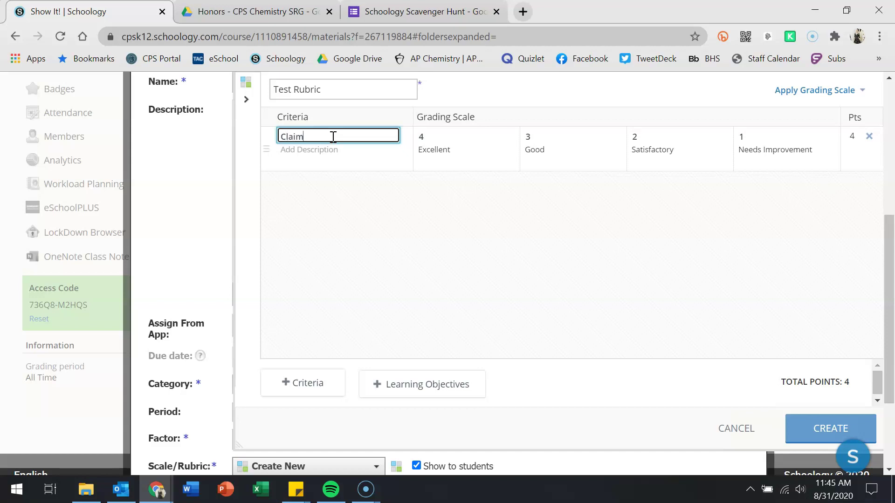
{"action": "left_click", "coordinate": [331, 150]}
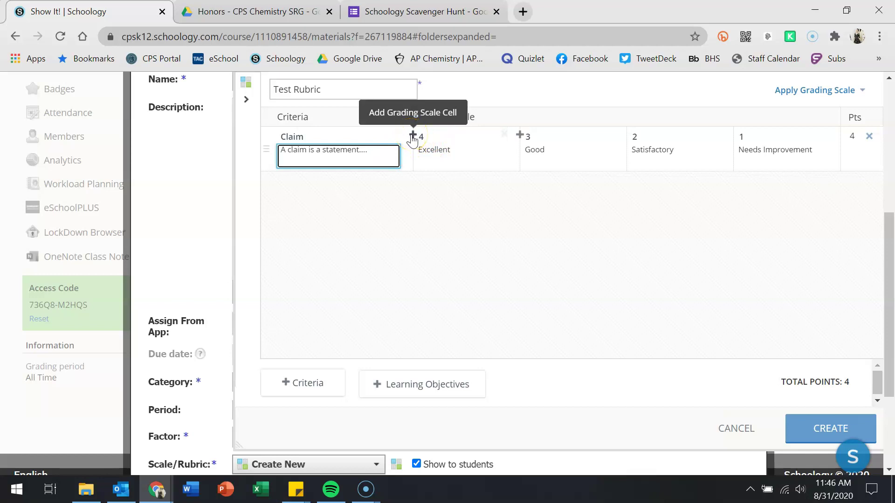
{"action": "left_click", "coordinate": [413, 137]}
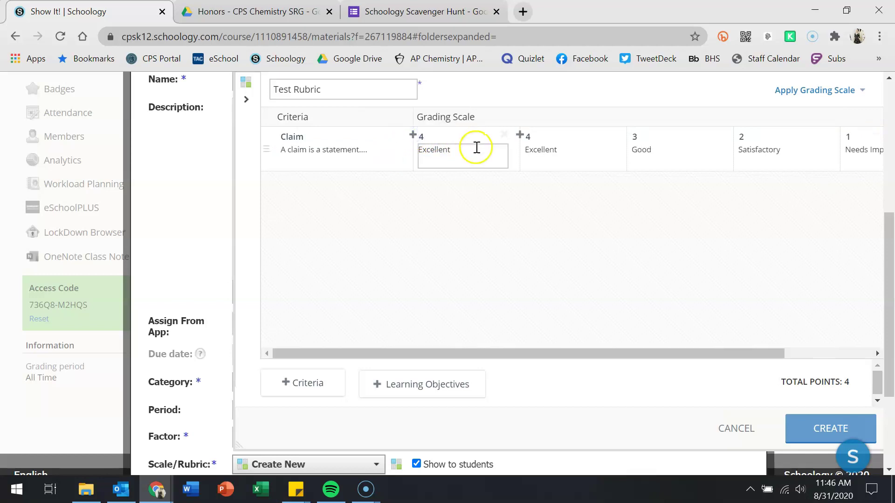
{"action": "left_click", "coordinate": [504, 134]}
{"action": "left_click", "coordinate": [549, 138]}
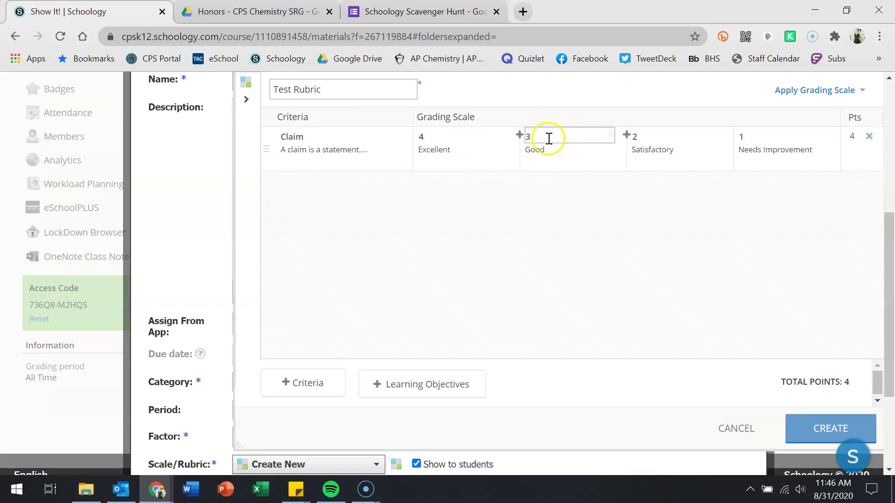
{"action": "left_click", "coordinate": [651, 138]}
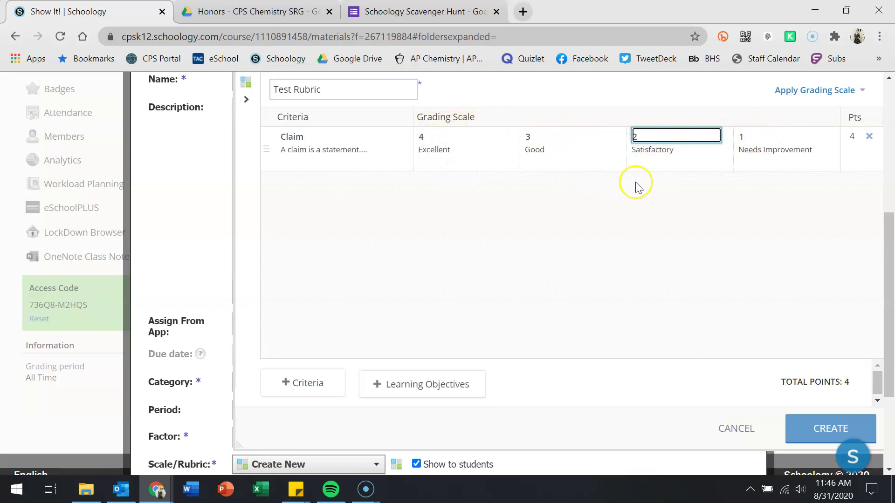
Set the Claim criterion's four grading levels to 6, 4, 2 and 0 points.
{"action": "left_click", "coordinate": [764, 138]}
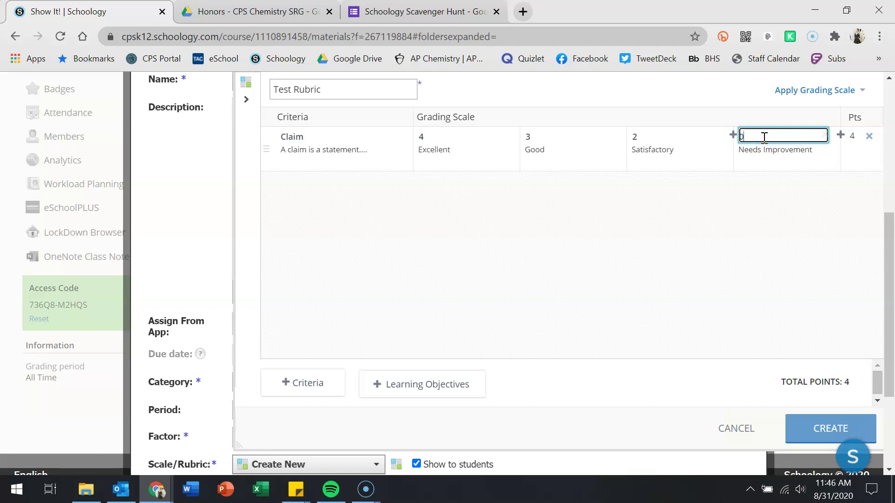
{"action": "type", "text": "0"}
{"action": "left_click", "coordinate": [662, 141]}
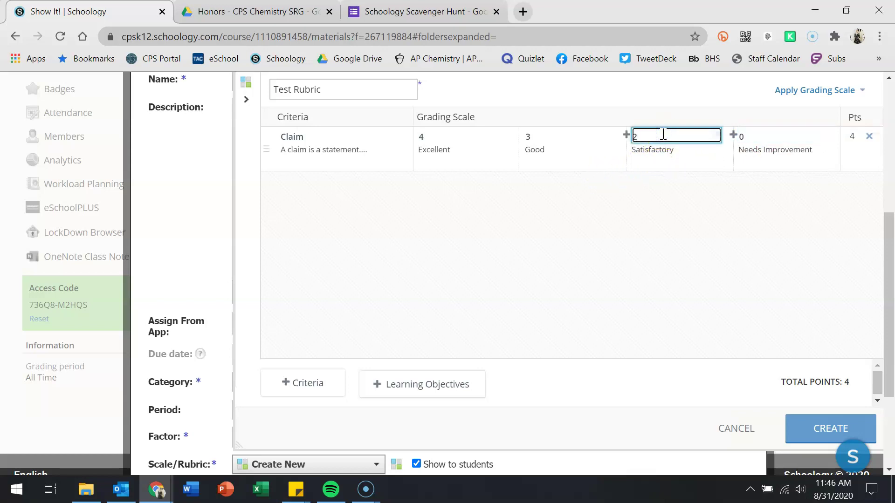
{"action": "left_click", "coordinate": [577, 132]}
{"action": "key", "text": "BackSpace"}
{"action": "type", "text": "4"}
{"action": "left_click", "coordinate": [459, 137]}
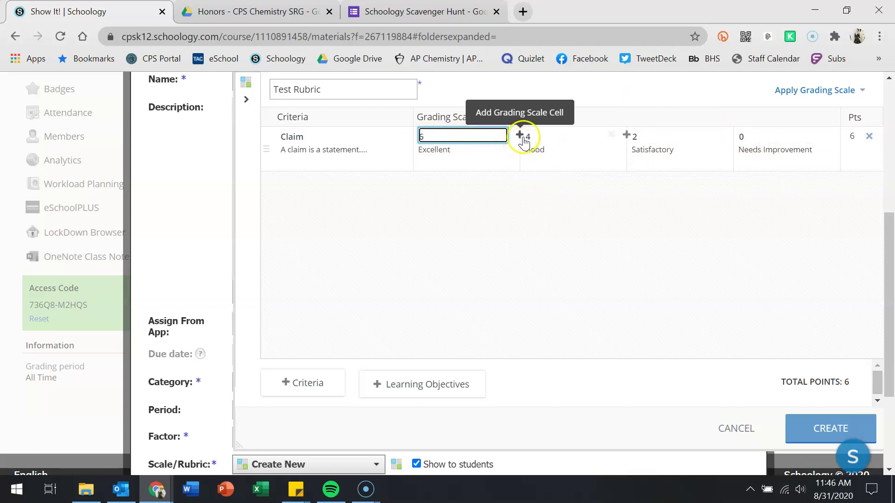
Insert 5-, 3- and 1-point levels between the existing grading levels of the Claim criterion.
{"action": "left_click", "coordinate": [522, 135]}
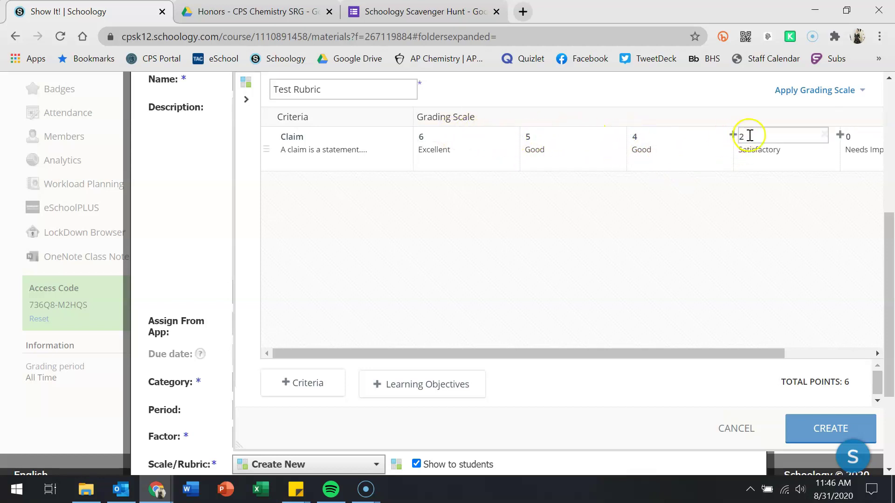
{"action": "left_click", "coordinate": [733, 135]}
{"action": "left_click_drag", "start_coordinate": [683, 351], "coordinate": [789, 342]}
{"action": "left_click", "coordinate": [604, 134]}
{"action": "key", "text": "BackSpace"}
{"action": "type", "text": "3"}
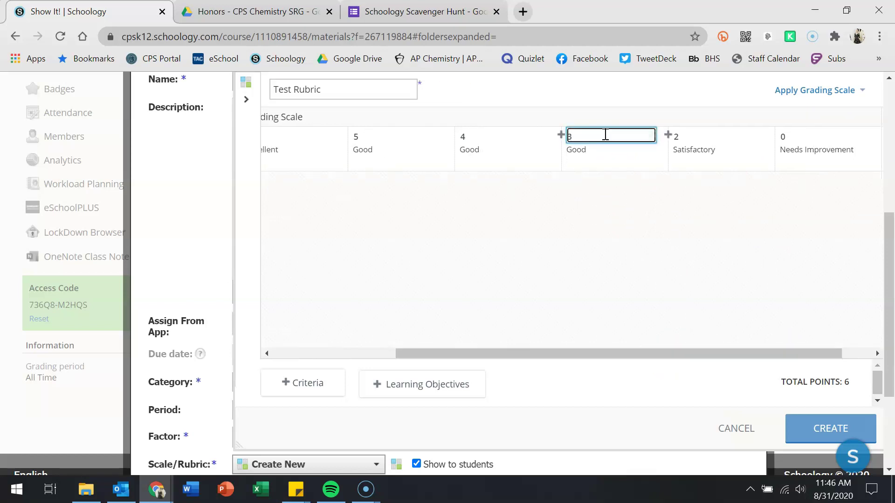
{"action": "left_click", "coordinate": [775, 134]}
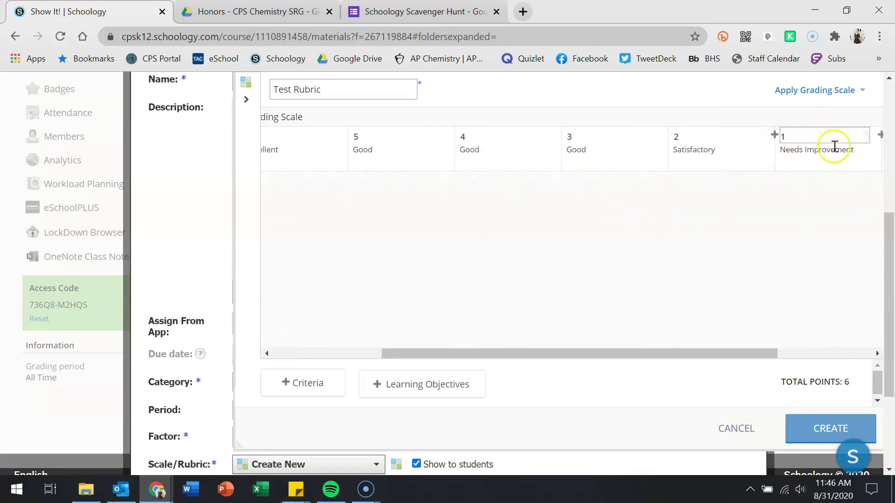
Replace the description of the Claim criterion's 6-point level with "Students must...".
{"action": "left_click_drag", "start_coordinate": [751, 354], "coordinate": [624, 343]}
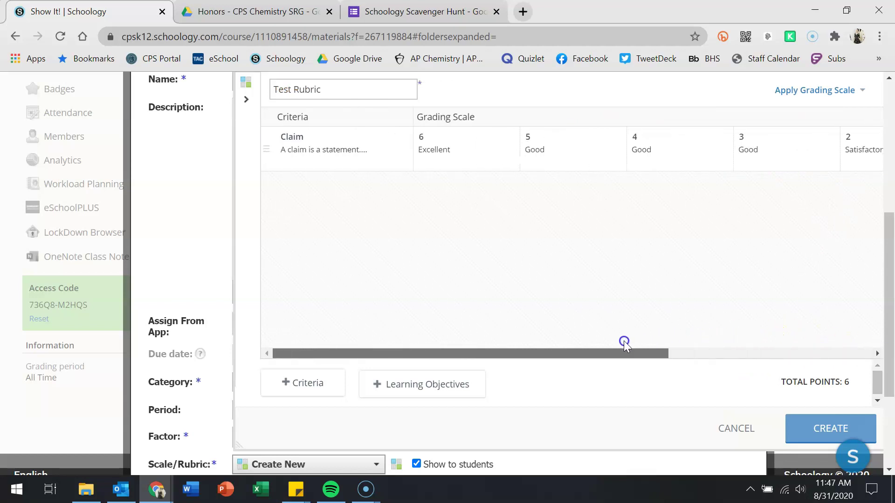
{"action": "left_click", "coordinate": [437, 157]}
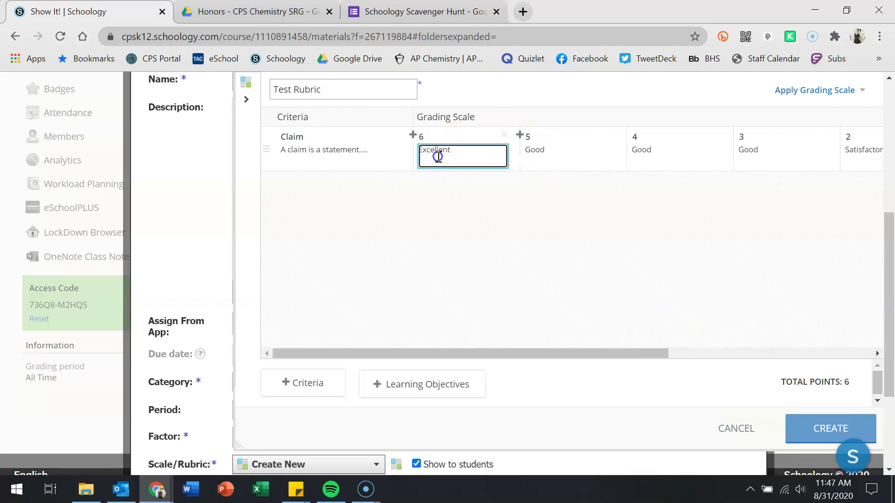
{"action": "left_click", "coordinate": [541, 161]}
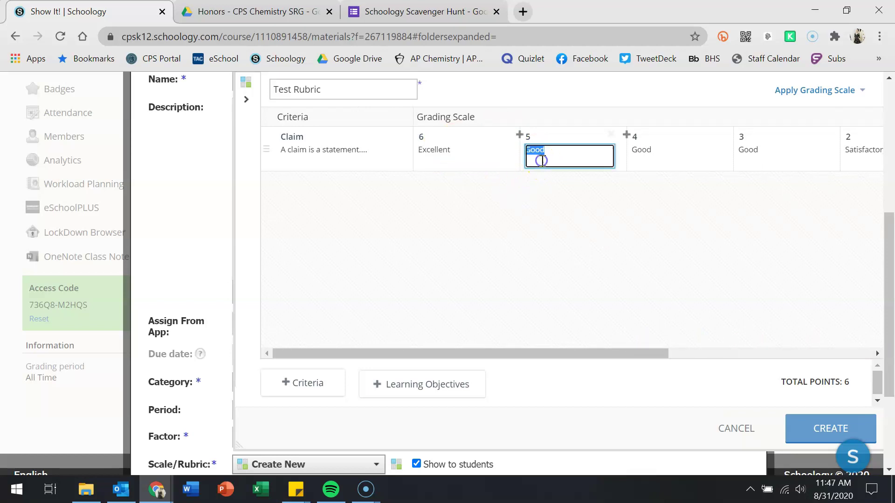
{"action": "left_click", "coordinate": [467, 156]}
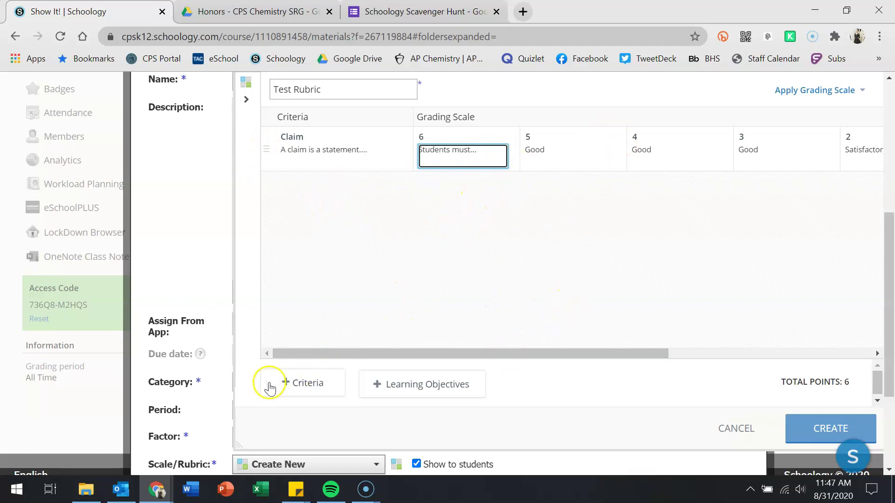
Add a second criterion and remove its 6-, 5-, 4- and 3-point levels.
{"action": "left_click", "coordinate": [286, 389]}
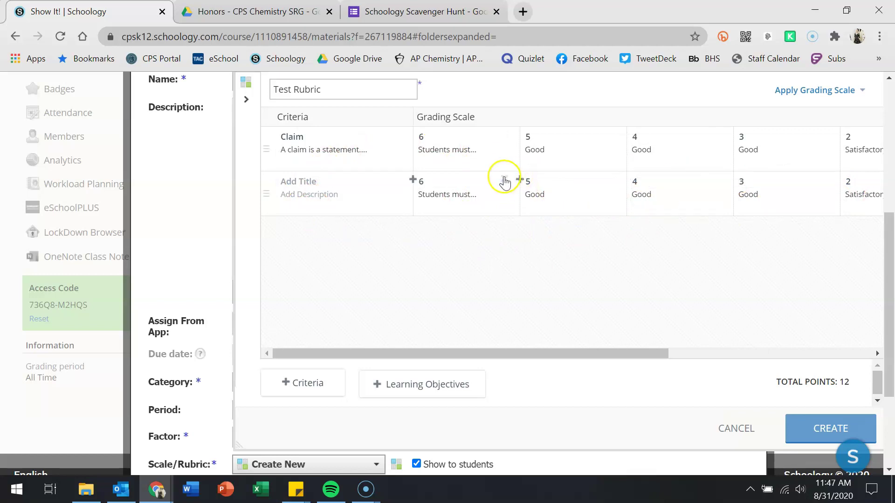
{"action": "left_click", "coordinate": [503, 180]}
{"action": "left_click", "coordinate": [524, 180]}
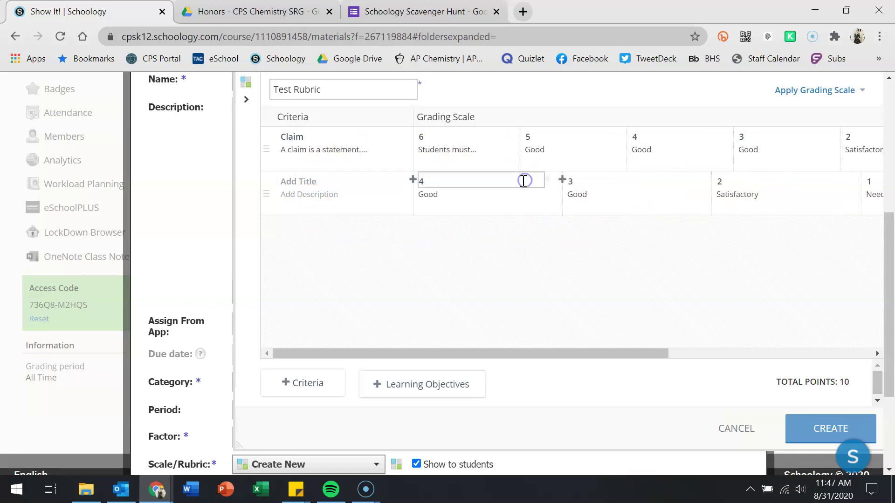
{"action": "left_click", "coordinate": [546, 180]}
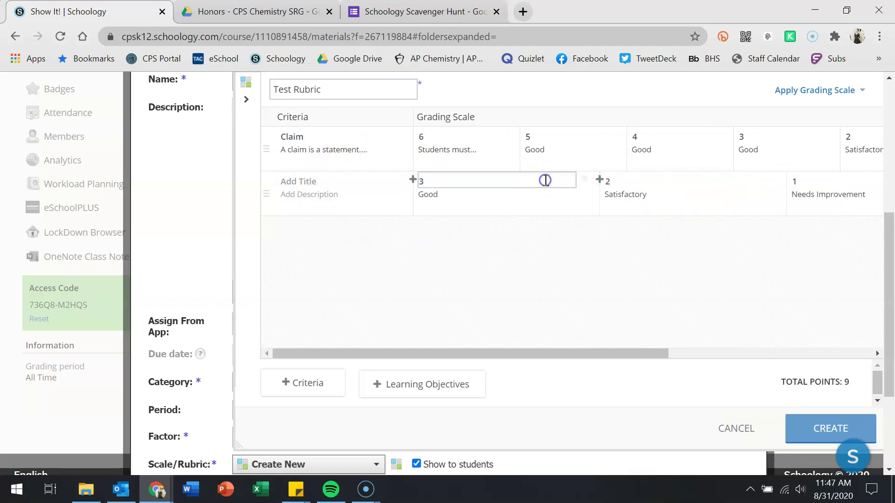
{"action": "left_click", "coordinate": [581, 180]}
{"action": "left_click_drag", "start_coordinate": [650, 351], "coordinate": [588, 328]}
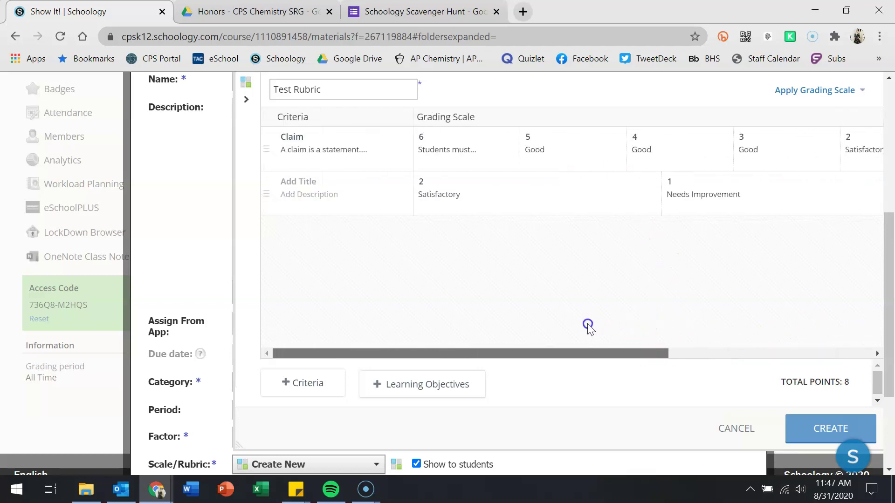
{"action": "mouse_move", "coordinate": [639, 182]}
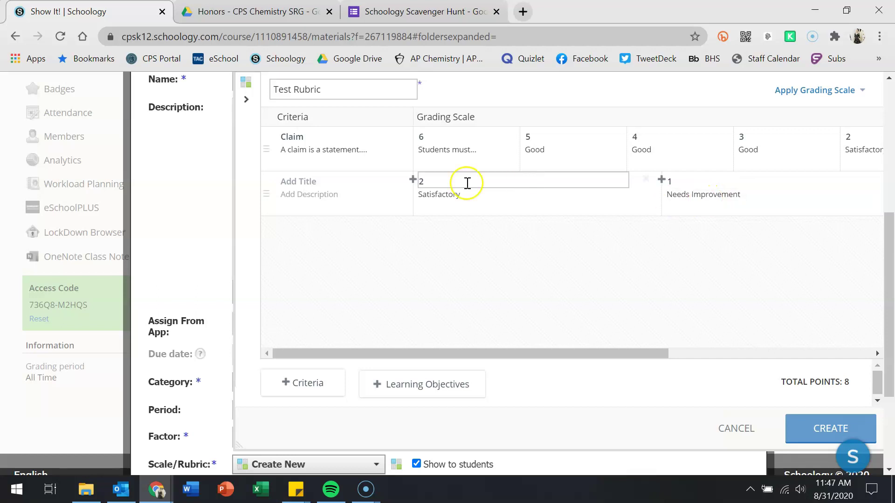
Title the second criterion Evidence and check the maximum points of both criteria.
{"action": "left_click", "coordinate": [306, 180]}
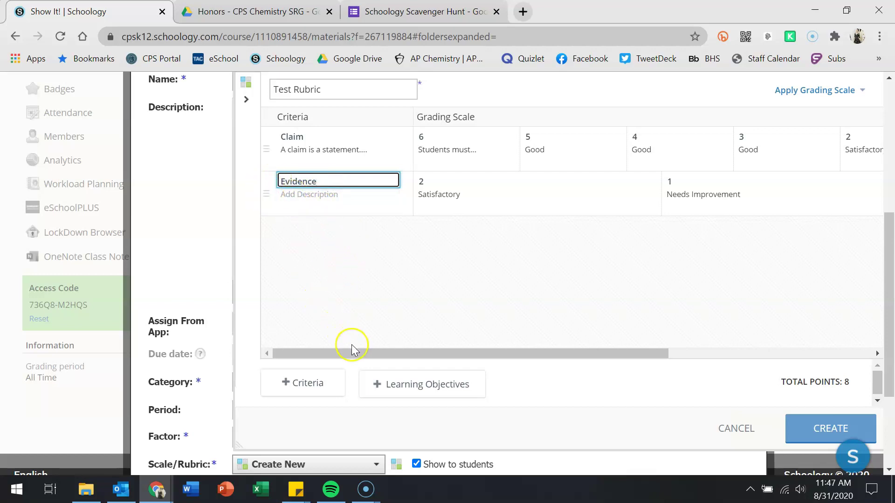
{"action": "left_click_drag", "start_coordinate": [349, 355], "coordinate": [585, 373]}
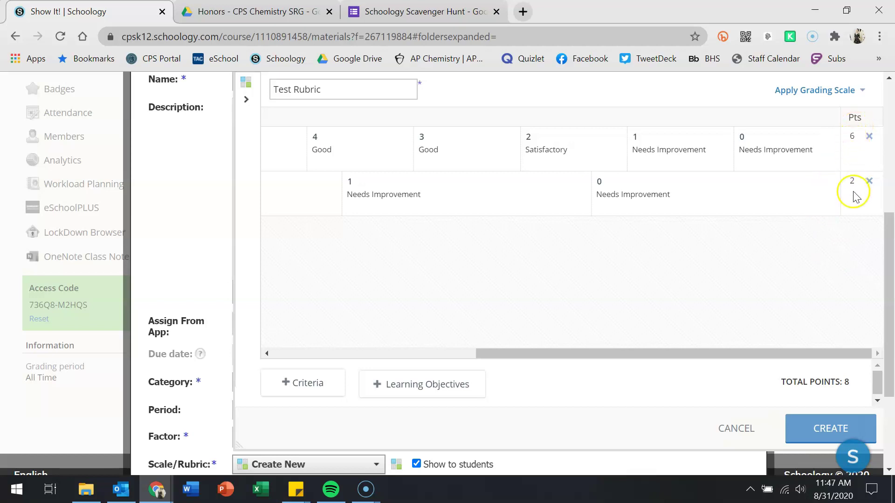
{"action": "left_click_drag", "start_coordinate": [688, 351], "coordinate": [403, 349]}
Reorder the rubric rows so the Evidence criterion comes before the Claim criterion.
{"action": "left_click_drag", "start_coordinate": [265, 195], "coordinate": [264, 138]}
{"action": "left_click_drag", "start_coordinate": [266, 194], "coordinate": [271, 139]}
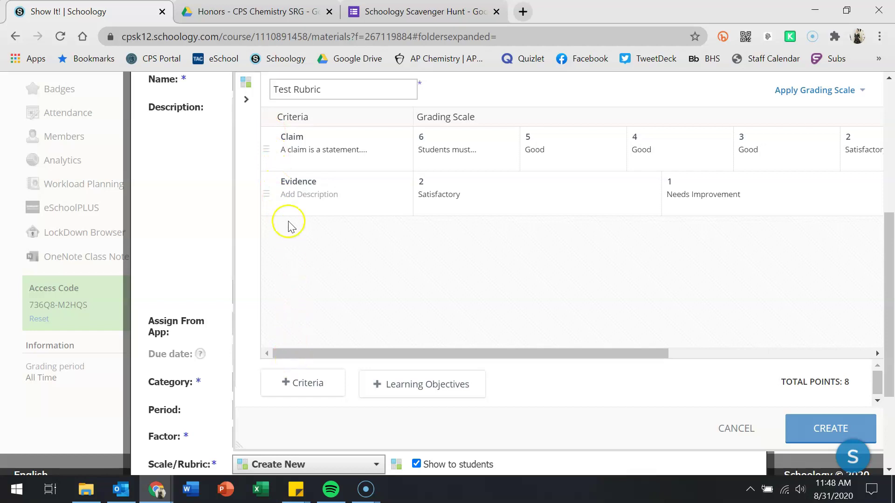
{"action": "left_click_drag", "start_coordinate": [266, 194], "coordinate": [267, 139]}
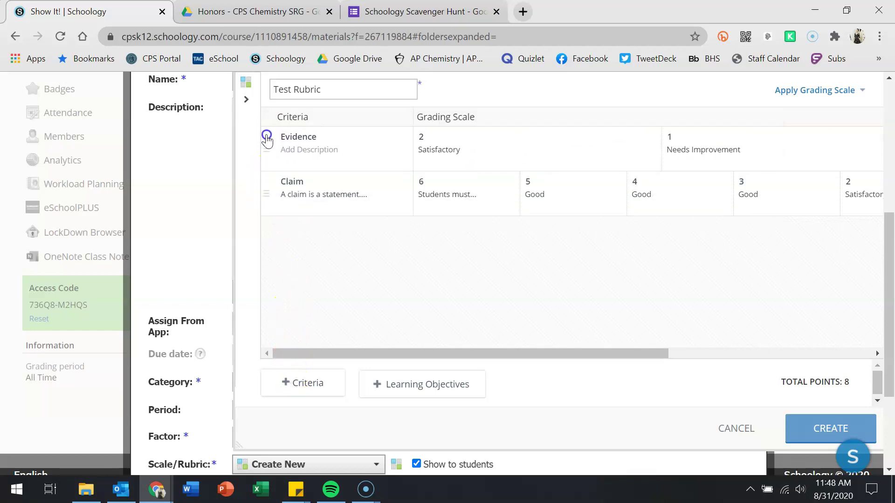
{"action": "left_click_drag", "start_coordinate": [266, 190], "coordinate": [275, 153]}
Add the Common Core Mathematics (2010) objective CCSS.Math.Practice.MP1 to the rubric and remove its 6- and 5-point levels.
{"action": "left_click", "coordinate": [371, 387]}
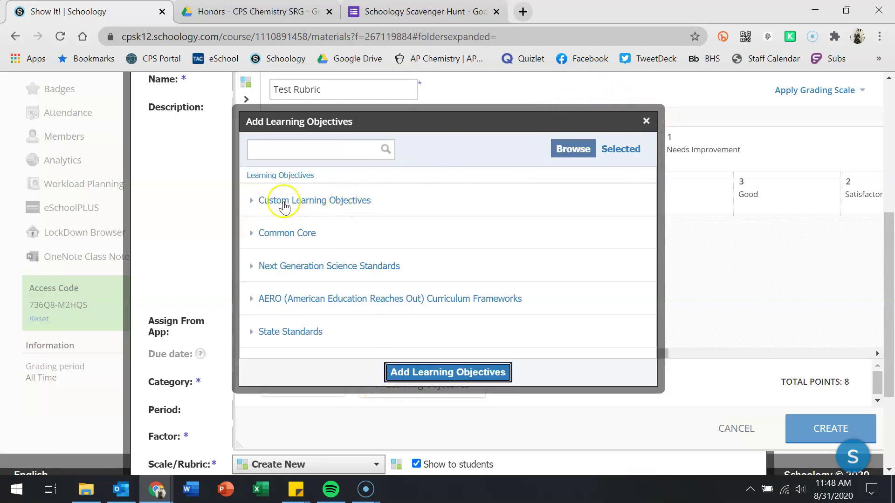
{"action": "left_click", "coordinate": [293, 233]}
{"action": "left_click", "coordinate": [293, 236]}
{"action": "left_click", "coordinate": [287, 202]}
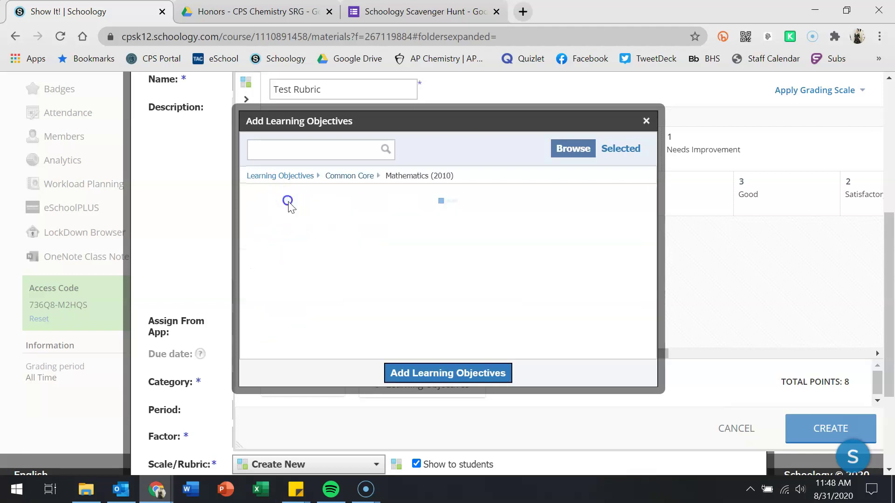
{"action": "left_click", "coordinate": [326, 201]}
{"action": "left_click", "coordinate": [426, 373]}
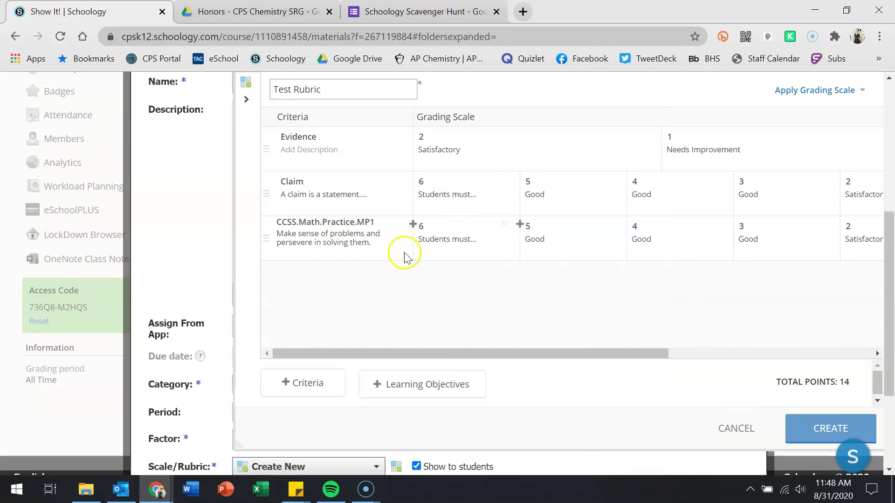
{"action": "left_click", "coordinate": [504, 224]}
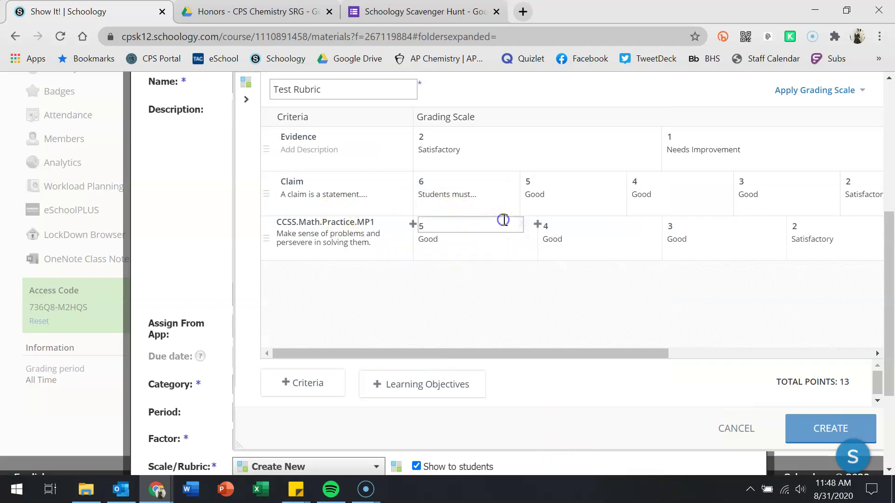
{"action": "left_click", "coordinate": [523, 224]}
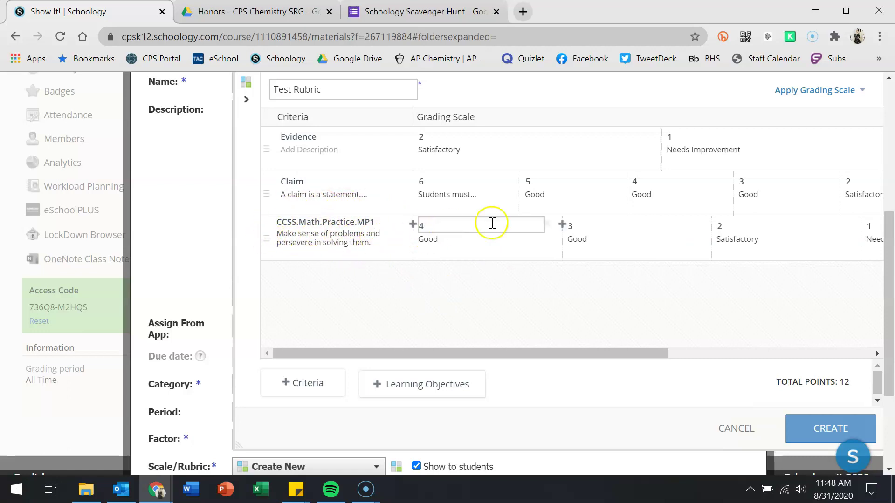
Remove the 4-, 3- and 2-point levels from the CCSS.Math.Practice.MP1 row of the rubric.
{"action": "left_click", "coordinate": [547, 224]}
{"action": "left_click", "coordinate": [584, 227]}
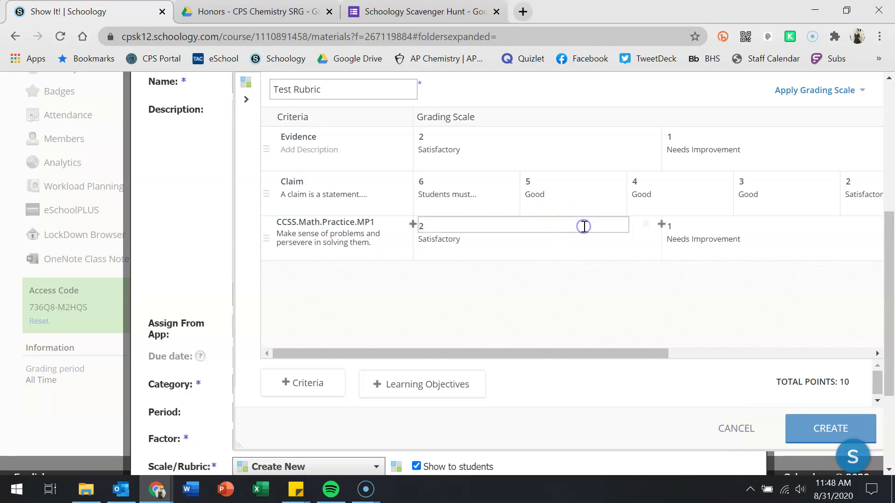
{"action": "left_click", "coordinate": [645, 225]}
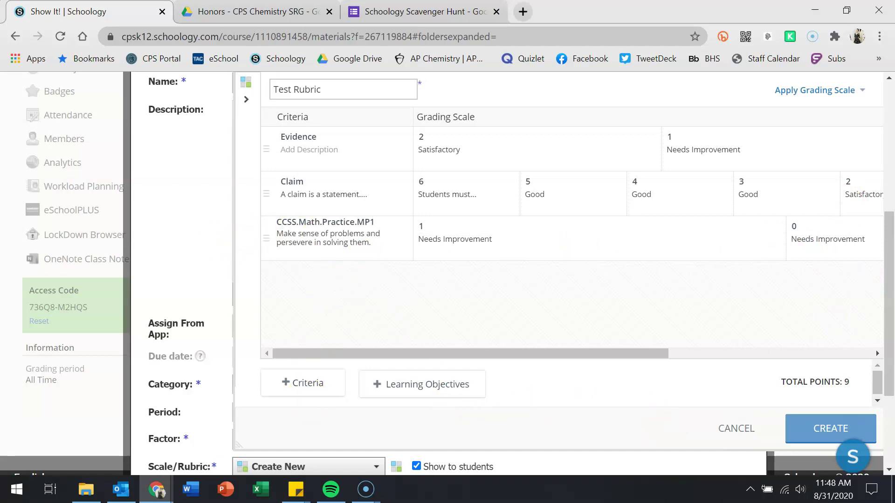
{"action": "scroll", "coordinate": [815, 380], "scroll_direction": "down", "scroll_amount": 1}
{"action": "scroll", "coordinate": [815, 380], "scroll_direction": "up", "scroll_amount": 1}
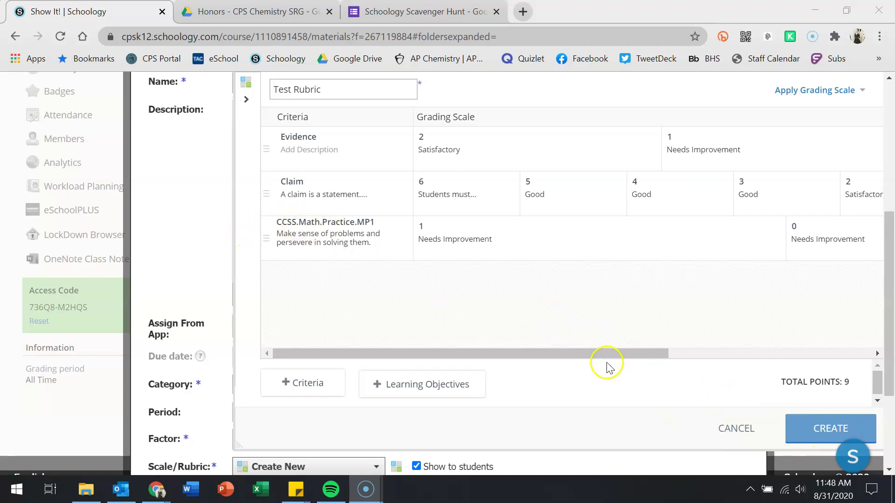
Delete the CCSS.Math.Practice.MP1 learning objective from the rubric and create Test Rubric with the Evidence and Claim criteria.
{"action": "left_click_drag", "start_coordinate": [591, 354], "coordinate": [838, 321]}
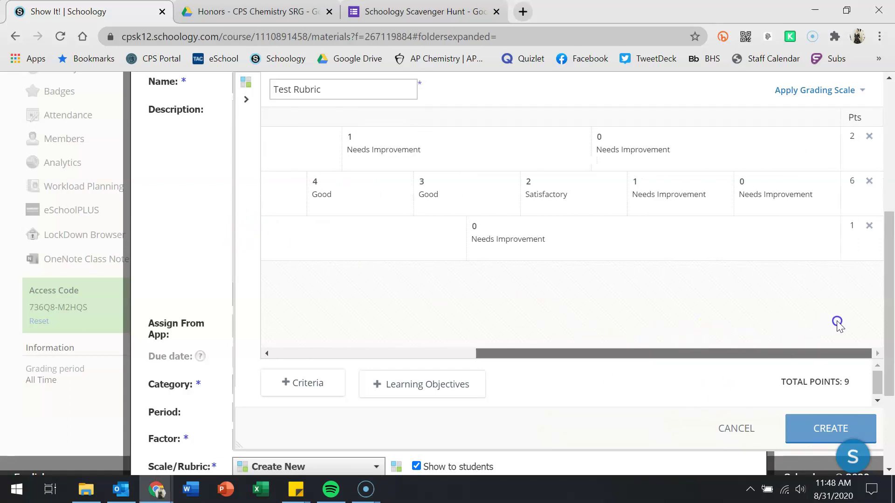
{"action": "left_click", "coordinate": [868, 226]}
{"action": "left_click_drag", "start_coordinate": [729, 354], "coordinate": [471, 357]}
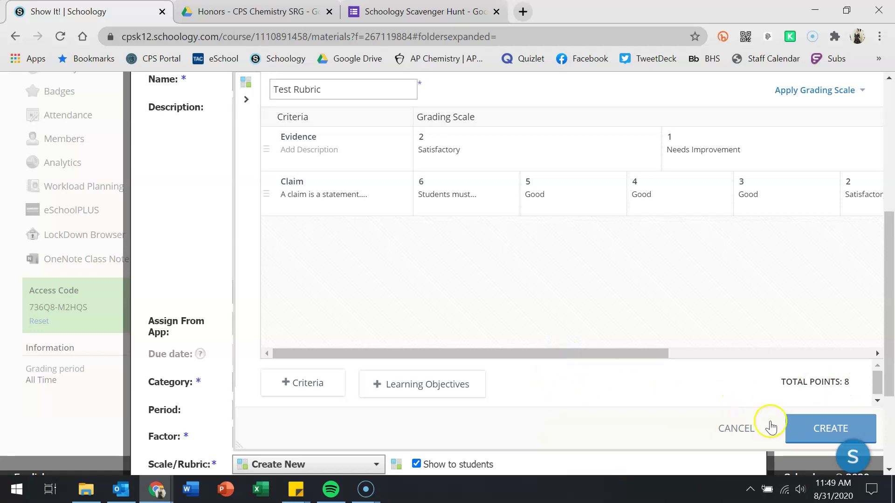
{"action": "left_click", "coordinate": [795, 428]}
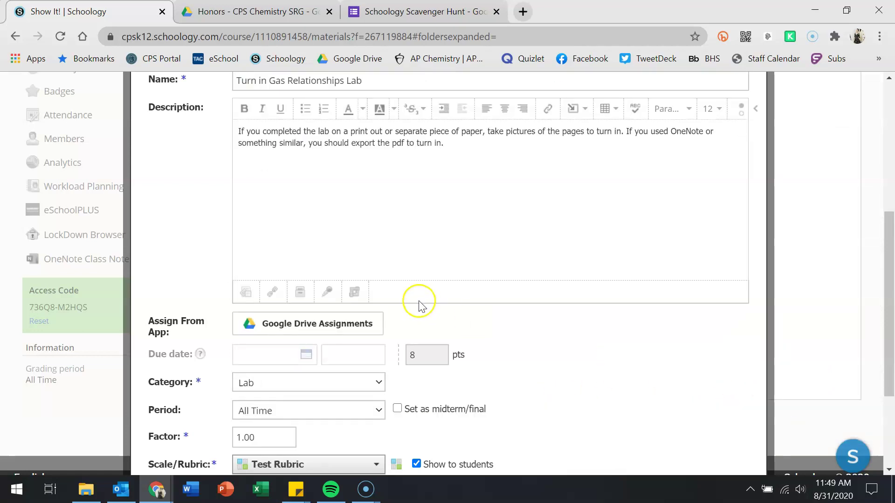
{"action": "scroll", "coordinate": [448, 312], "scroll_direction": "down", "scroll_amount": 3}
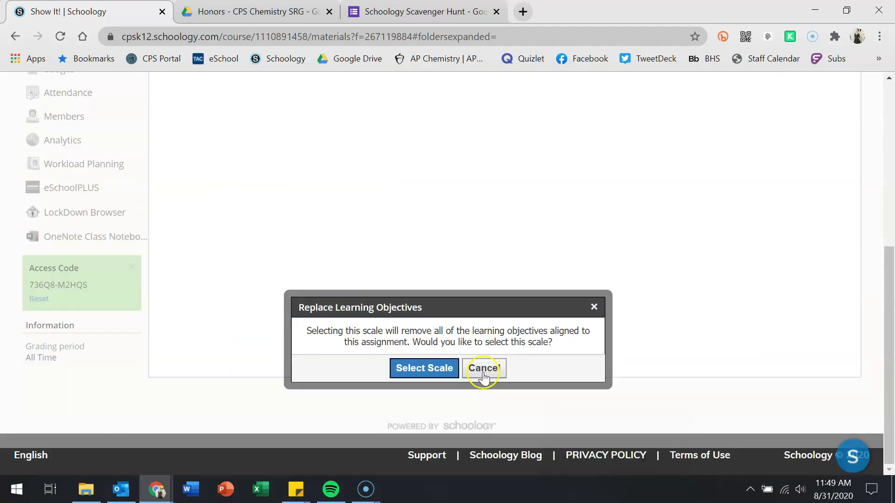
{"action": "left_click", "coordinate": [483, 377]}
{"action": "scroll", "coordinate": [427, 336], "scroll_direction": "down", "scroll_amount": 5}
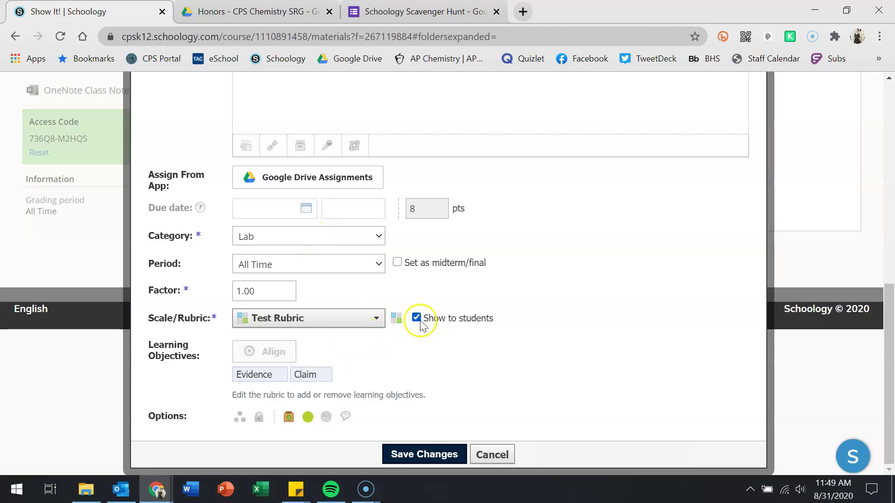
Reopen the attached Test Rubric to check its criteria and save the changes to the assignment.
{"action": "left_click", "coordinate": [397, 319]}
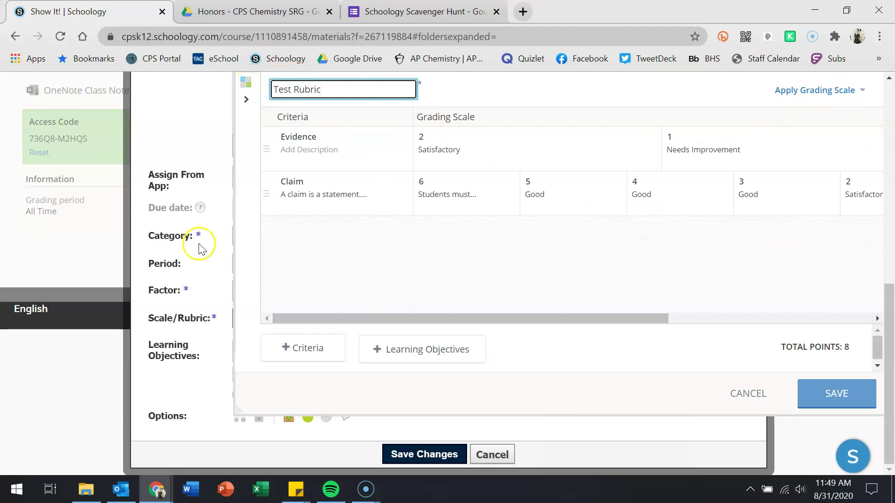
{"action": "left_click", "coordinate": [246, 99]}
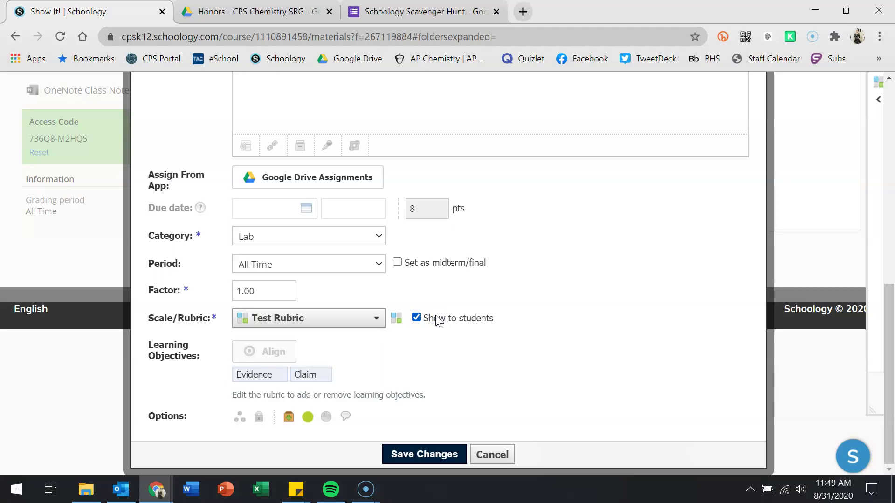
{"action": "left_click", "coordinate": [423, 328]}
{"action": "left_click", "coordinate": [412, 459]}
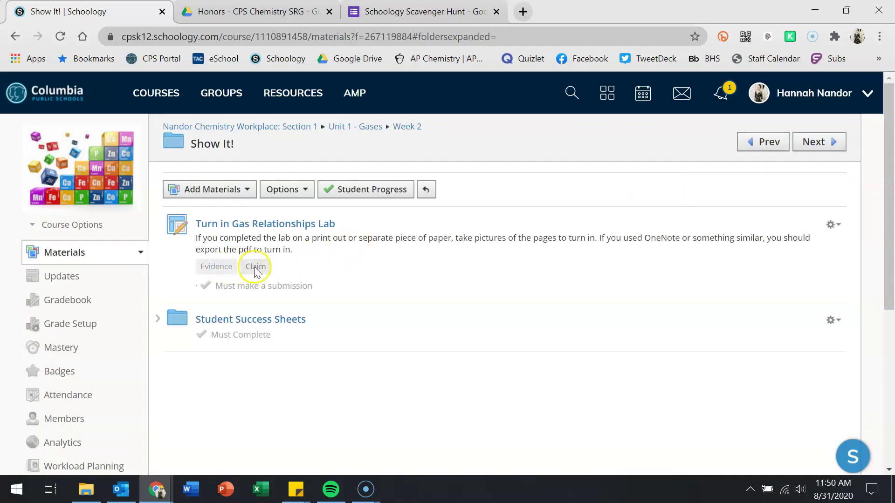
Open the Turn in Gas Relationships Lab assignment and examine all point levels of its rubric.
{"action": "left_click", "coordinate": [226, 225]}
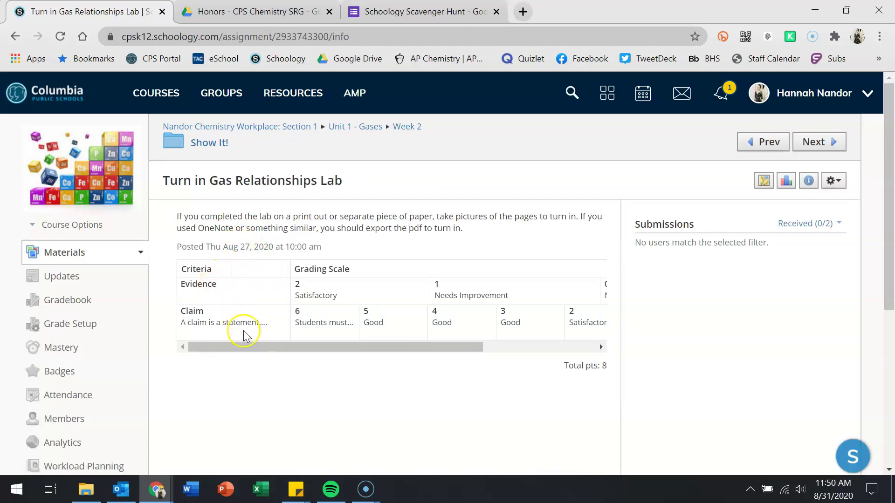
{"action": "mouse_move", "coordinate": [242, 344]}
{"action": "left_mouse_down"}
{"action": "mouse_move", "coordinate": [398, 333]}
{"action": "mouse_move", "coordinate": [226, 343]}
{"action": "left_mouse_up"}
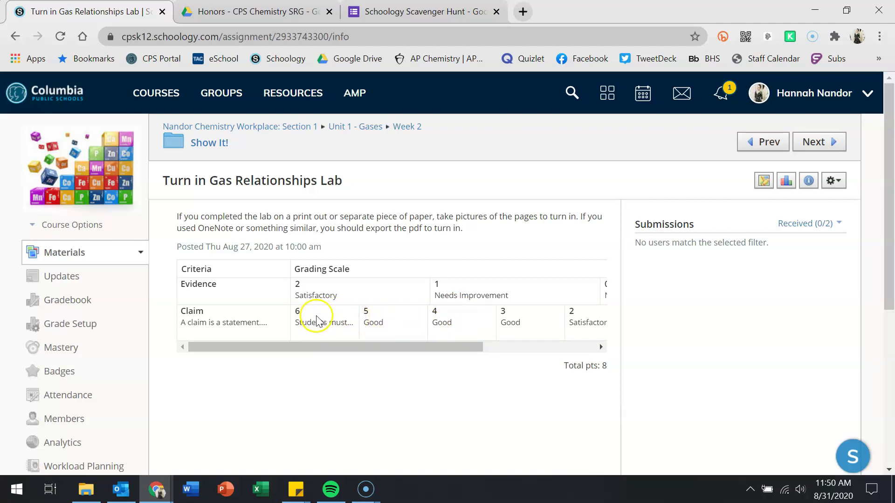
{"action": "left_click_drag", "start_coordinate": [320, 345], "coordinate": [450, 350]}
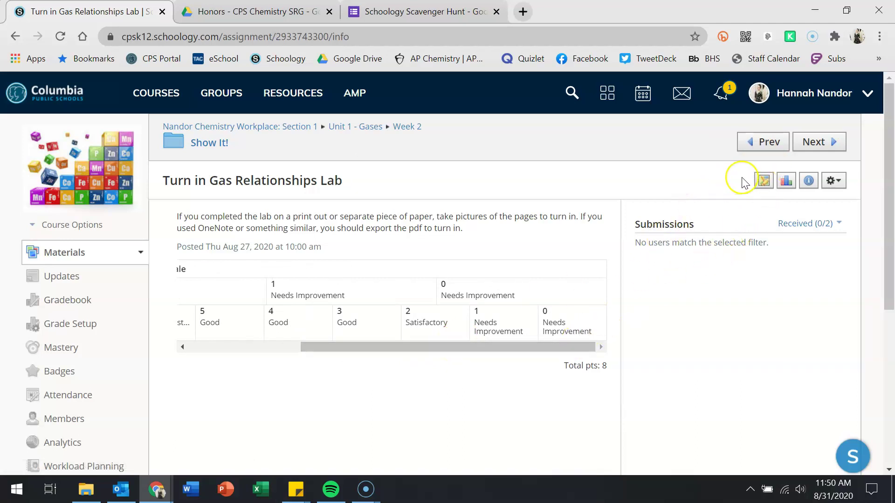
Open grade entry for the assignment and rate the first student 2 on Evidence and 5 on Claim.
{"action": "left_click", "coordinate": [761, 180]}
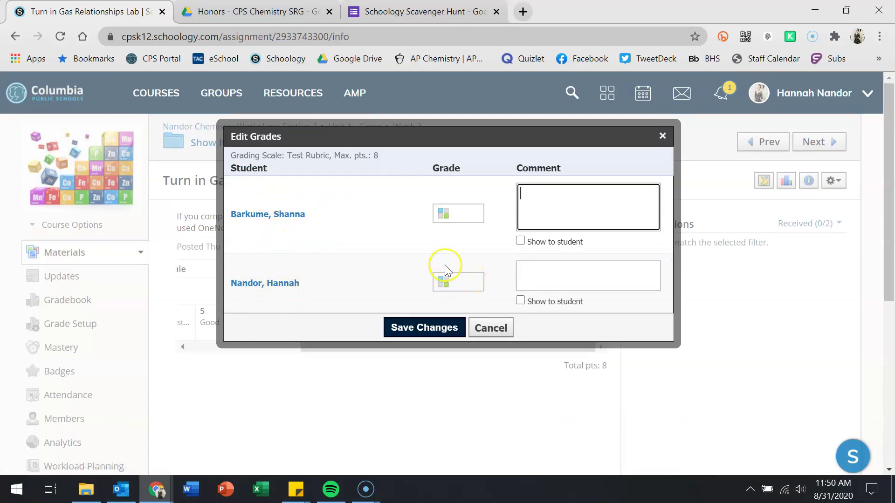
{"action": "left_click", "coordinate": [443, 214]}
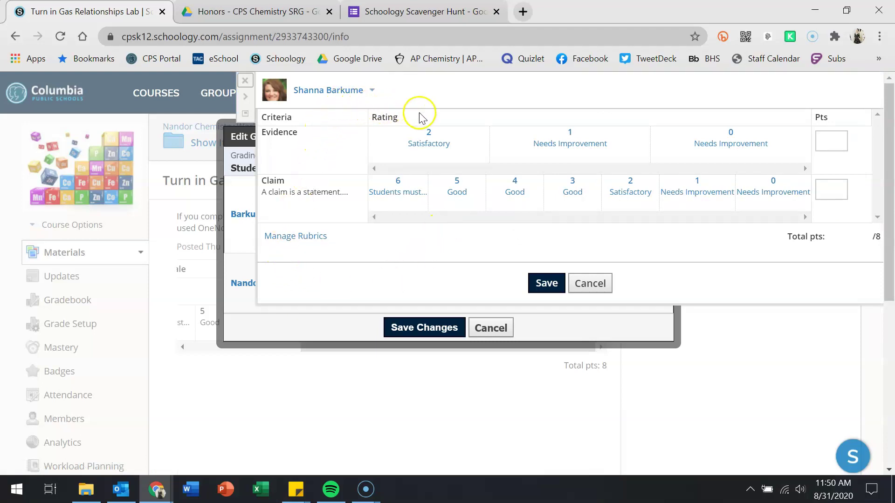
{"action": "left_click", "coordinate": [435, 144]}
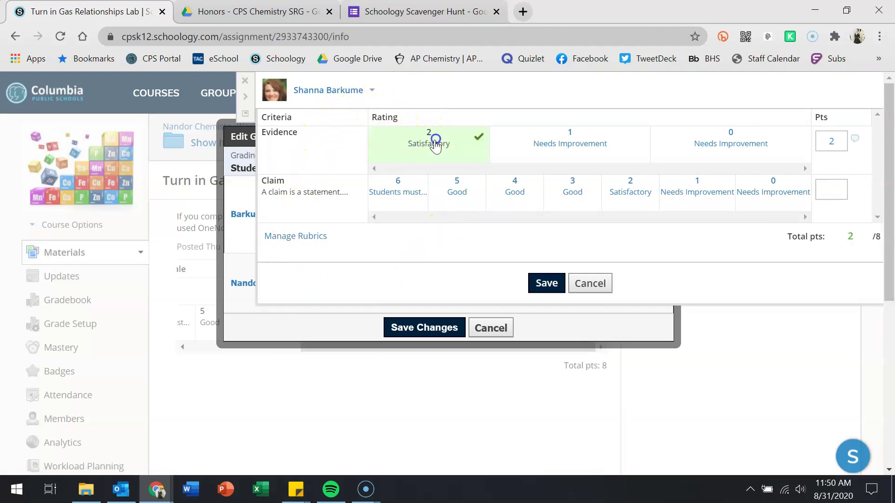
{"action": "left_click", "coordinate": [464, 201]}
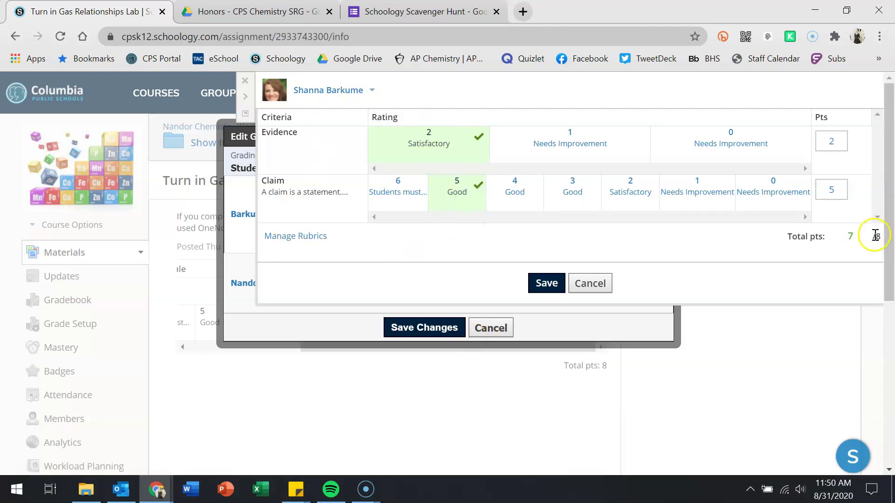
Override the first student's Evidence points with 1.5 and look at the comment field for that criterion.
{"action": "left_click", "coordinate": [832, 149]}
{"action": "key", "text": "BackSpace"}
{"action": "type", "text": "1"}
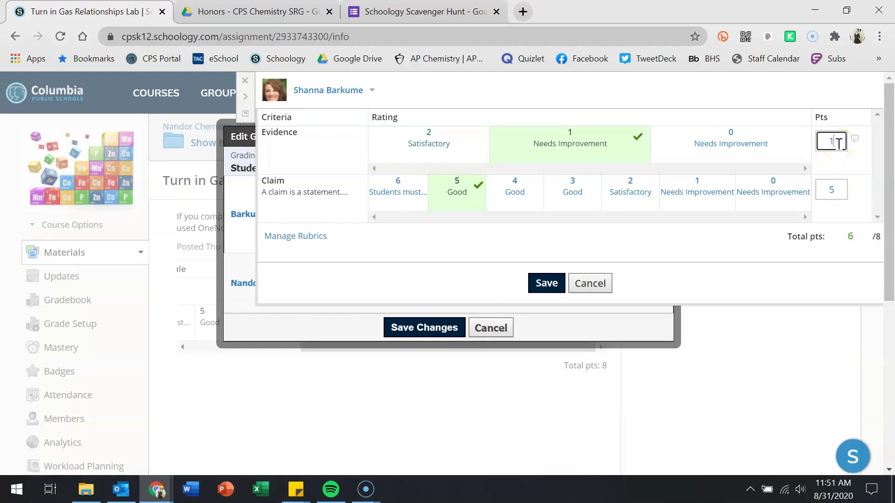
{"action": "type", "text": ".5"}
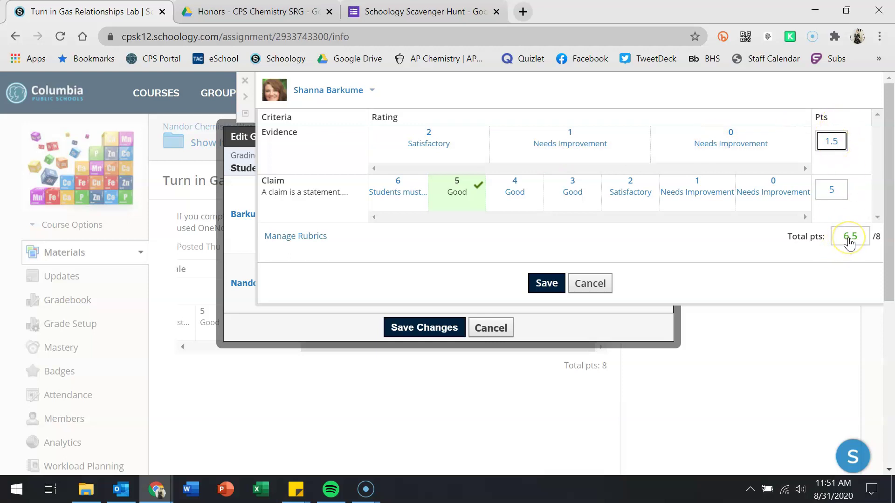
{"action": "left_click", "coordinate": [858, 140]}
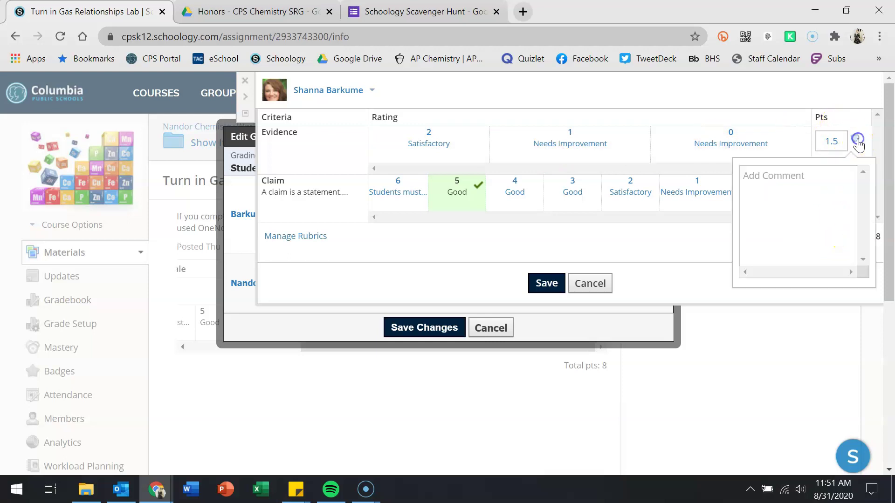
{"action": "left_click", "coordinate": [789, 182]}
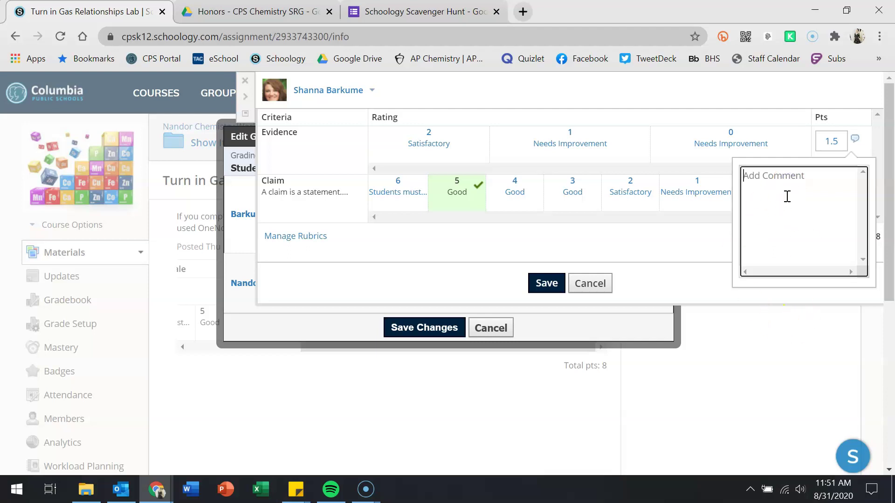
{"action": "left_click", "coordinate": [848, 100]}
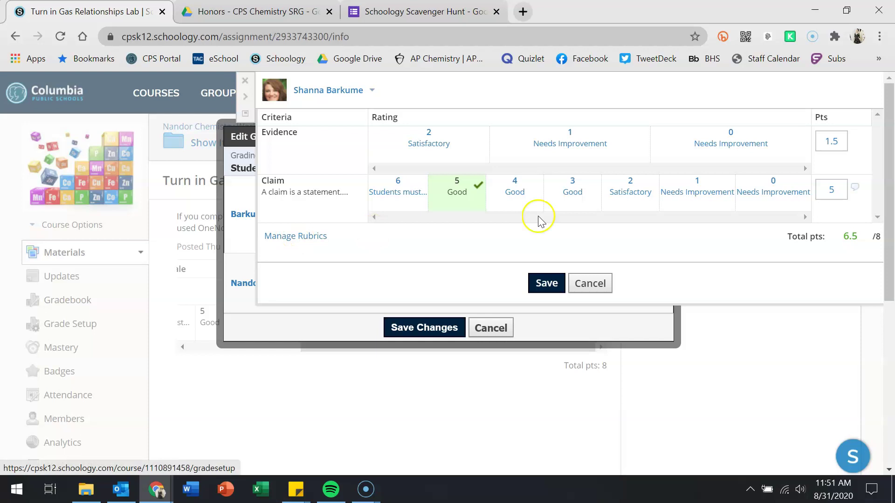
Rate the first student 2 on Evidence and 6 on Claim, save the rubric grade and make the comment visible to the student.
{"action": "left_click", "coordinate": [507, 193]}
{"action": "left_click", "coordinate": [556, 152]}
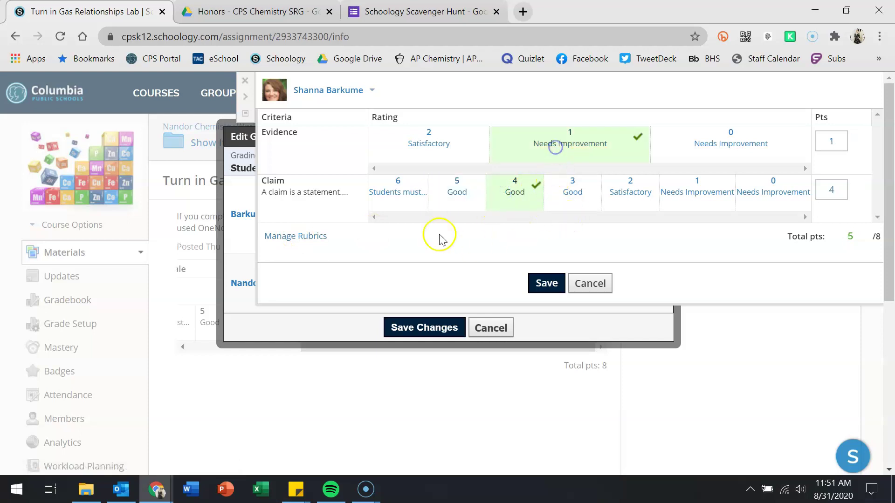
{"action": "left_click", "coordinate": [410, 140]}
{"action": "left_click", "coordinate": [408, 200]}
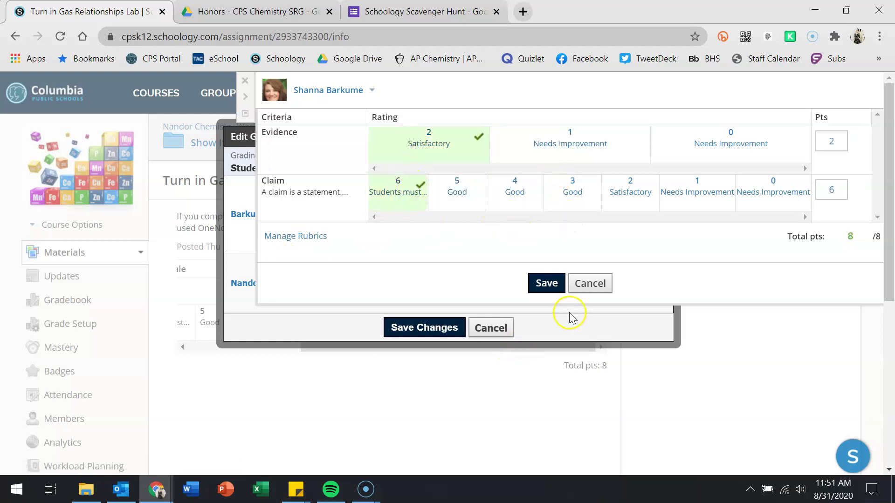
{"action": "left_click", "coordinate": [546, 283]}
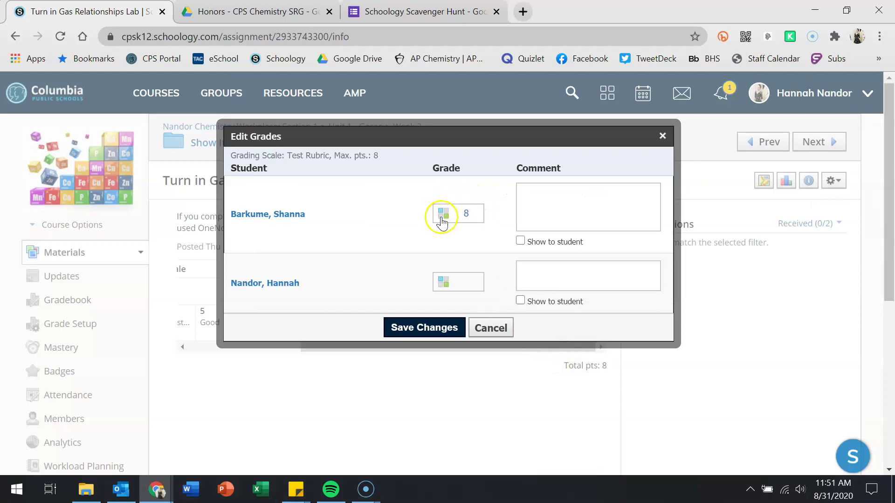
{"action": "left_click", "coordinate": [585, 207]}
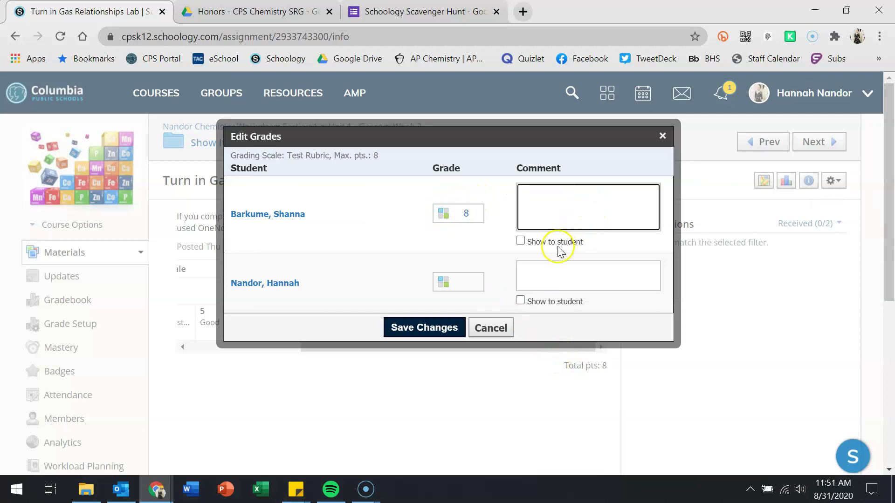
{"action": "left_click", "coordinate": [521, 241]}
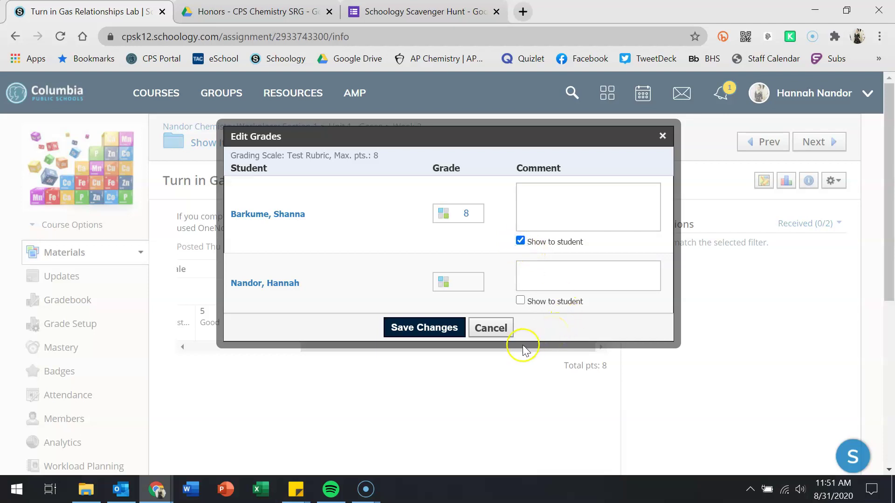
Rate the second student 1 on Evidence and 2 on Claim in the rubric.
{"action": "left_click", "coordinate": [460, 293]}
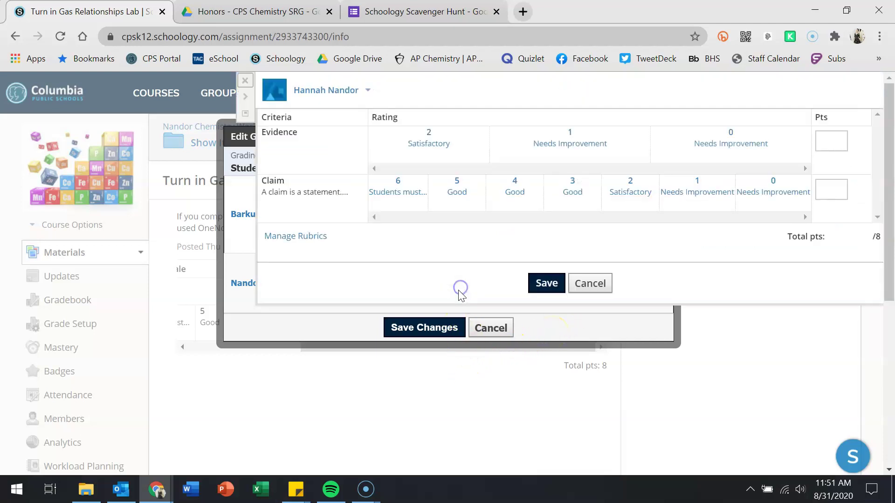
{"action": "left_click", "coordinate": [603, 146]}
{"action": "left_click", "coordinate": [629, 190]}
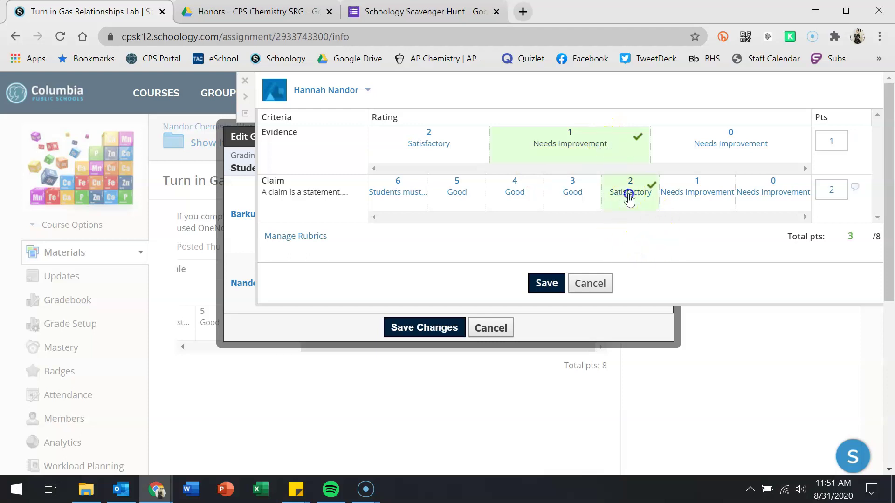
Look at the comment field for the second student's Claim criterion and close it without entering a comment.
{"action": "left_click", "coordinate": [855, 188]}
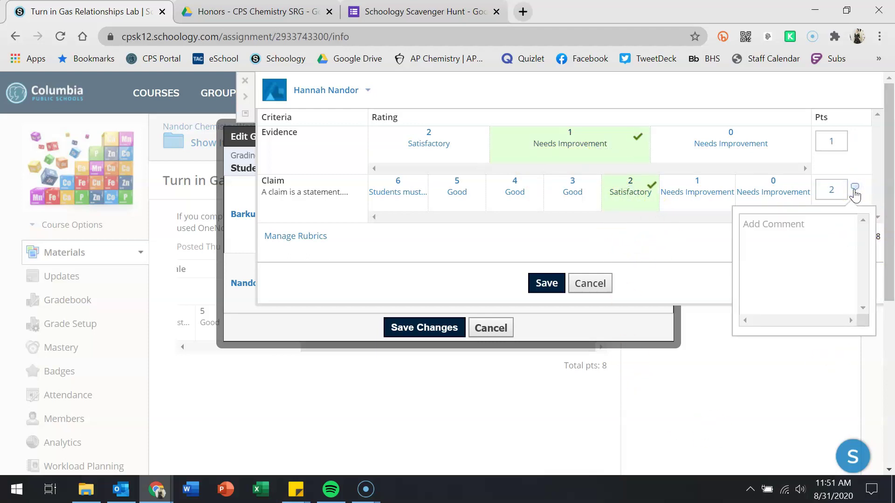
{"action": "left_click", "coordinate": [809, 230]}
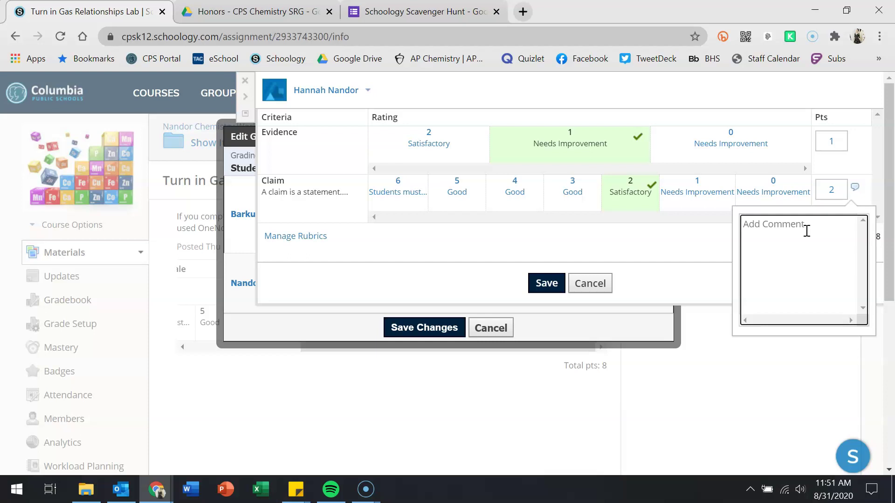
{"action": "left_click", "coordinate": [806, 238]}
{"action": "left_click", "coordinate": [855, 140]}
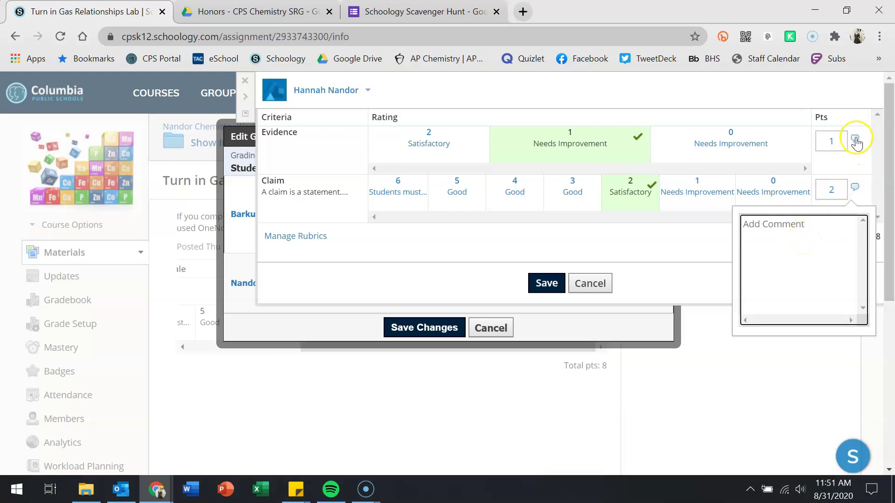
{"action": "left_click", "coordinate": [856, 94]}
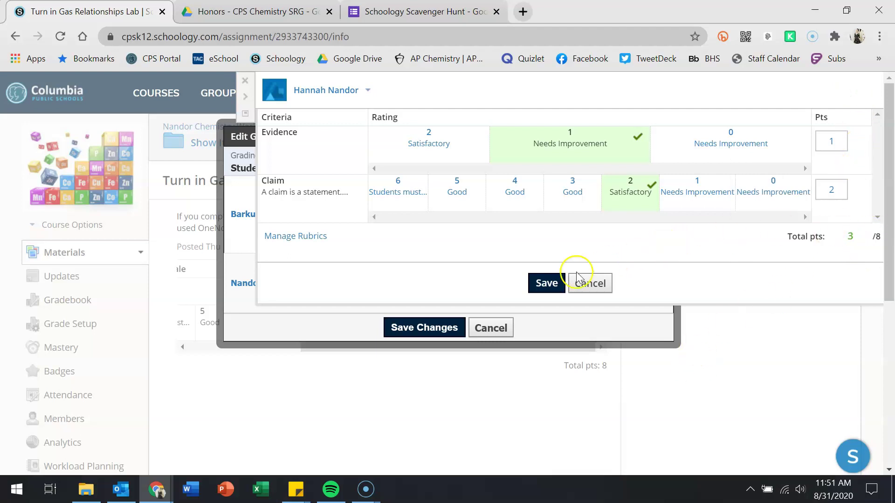
Save the second student's rubric grade, make the comment visible to the student and save the grade changes.
{"action": "left_click", "coordinate": [540, 282]}
{"action": "left_click", "coordinate": [585, 277]}
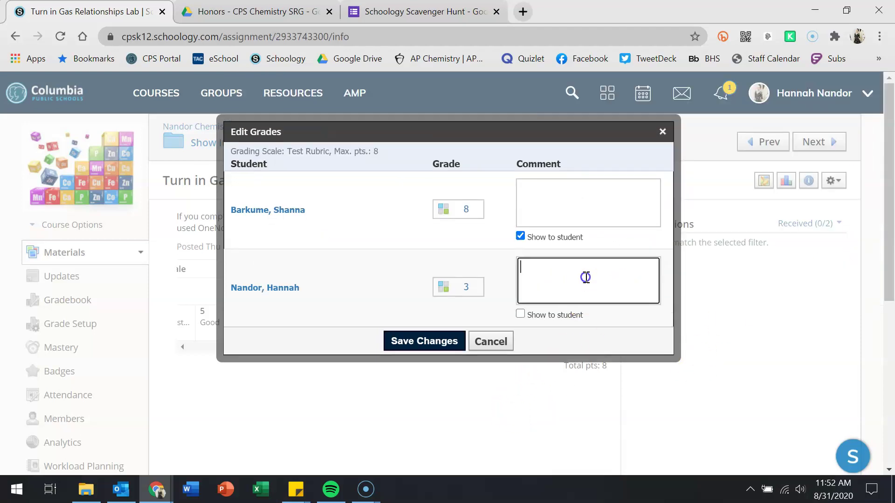
{"action": "left_click", "coordinate": [520, 313]}
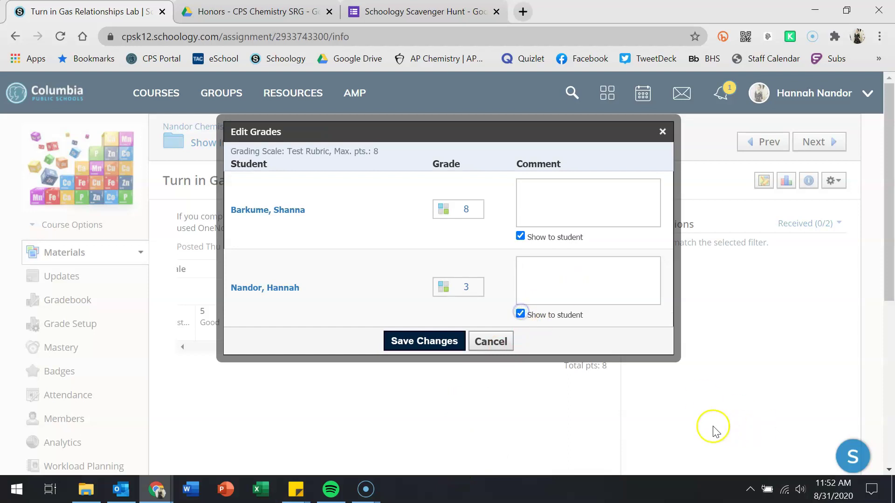
{"action": "left_click", "coordinate": [400, 340]}
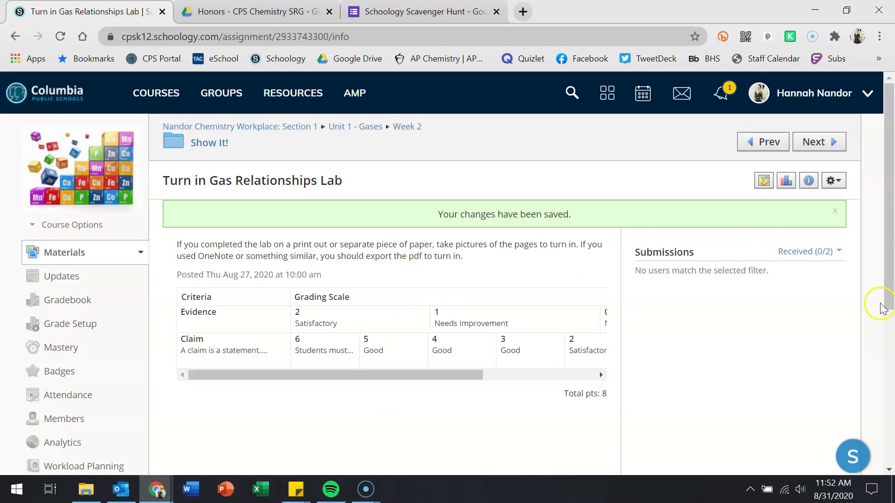
Filter the assignment's submissions to list the students who have not submitted.
{"action": "left_click", "coordinate": [817, 251]}
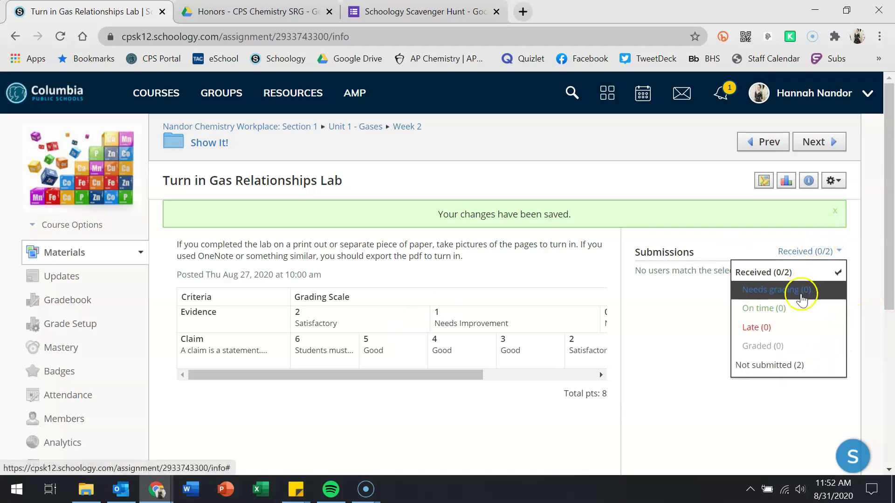
{"action": "left_click", "coordinate": [793, 365]}
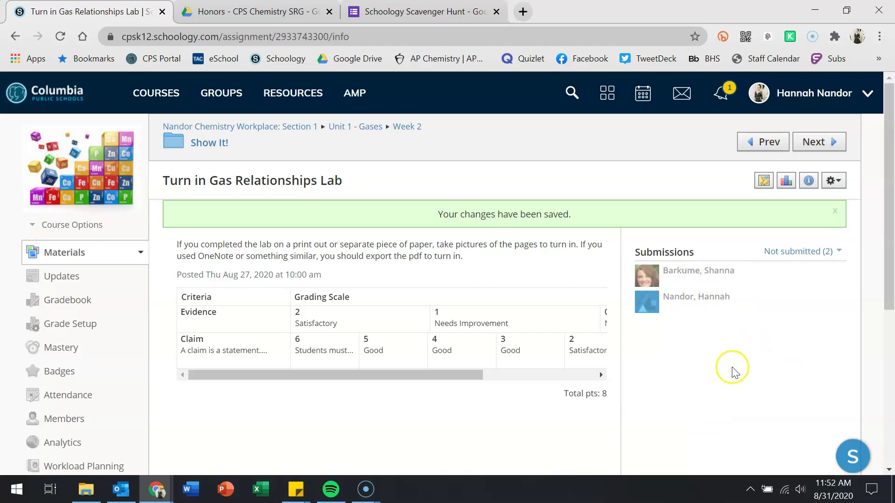
{"action": "key", "text": "alt+p"}
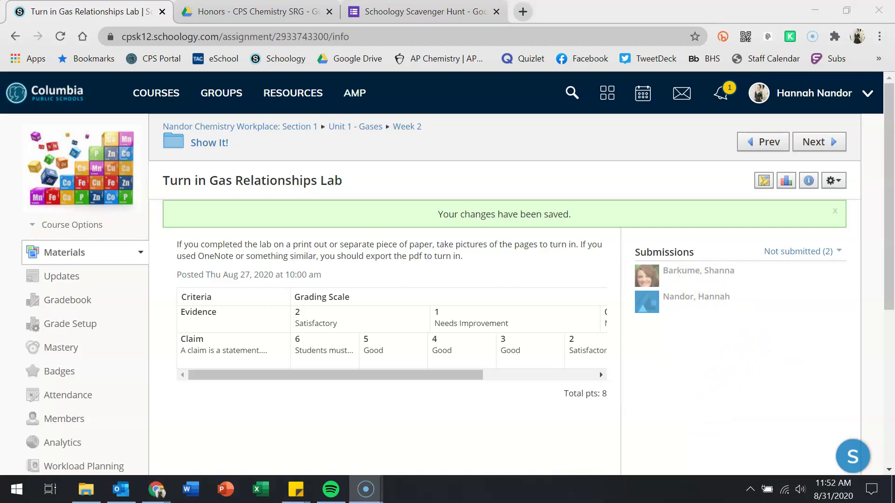